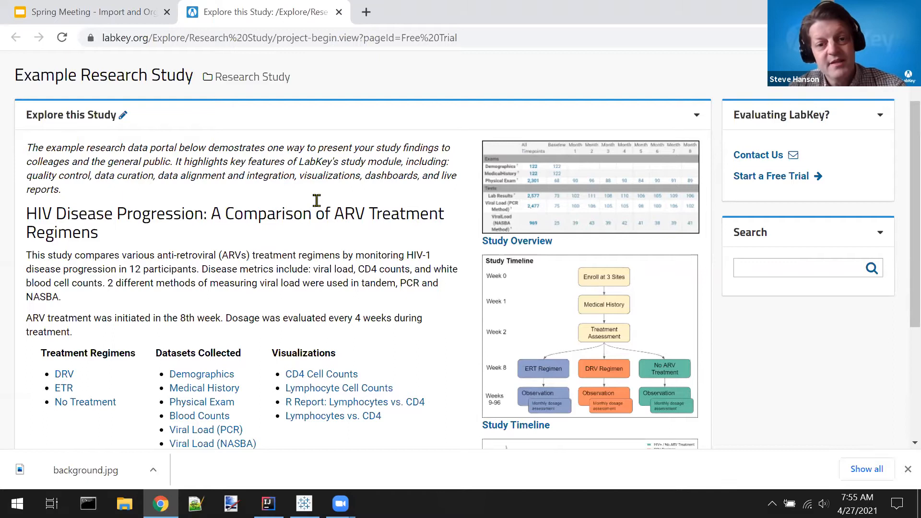
Step: Review the example research study's overview page, including its description, treatment regimens, datasets collected and visualizations
scroll(316, 200, "up", 2)
scroll(317, 200, "down", 1)
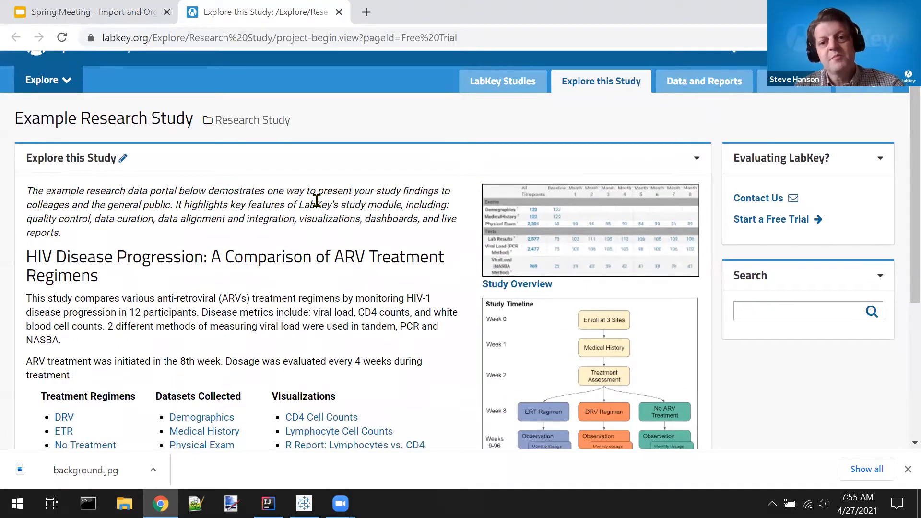
scroll(317, 201, "down", 1)
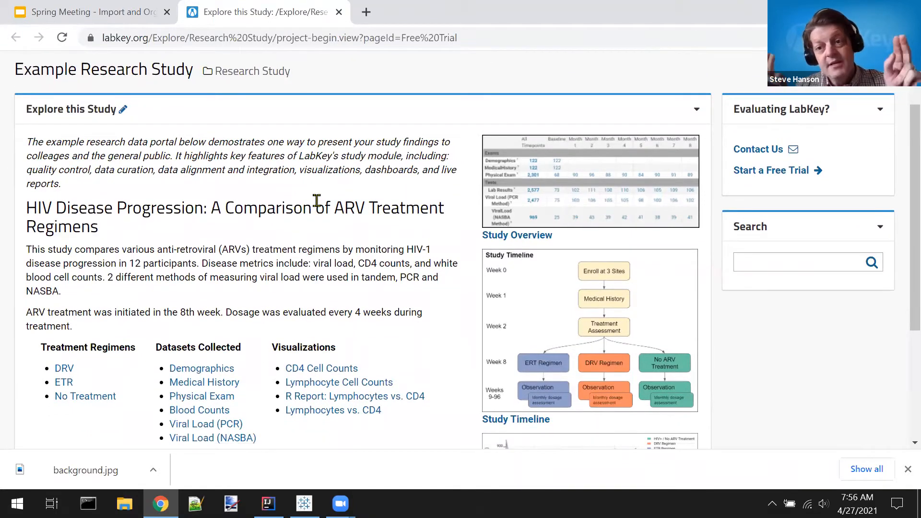
scroll(316, 200, "down", 1)
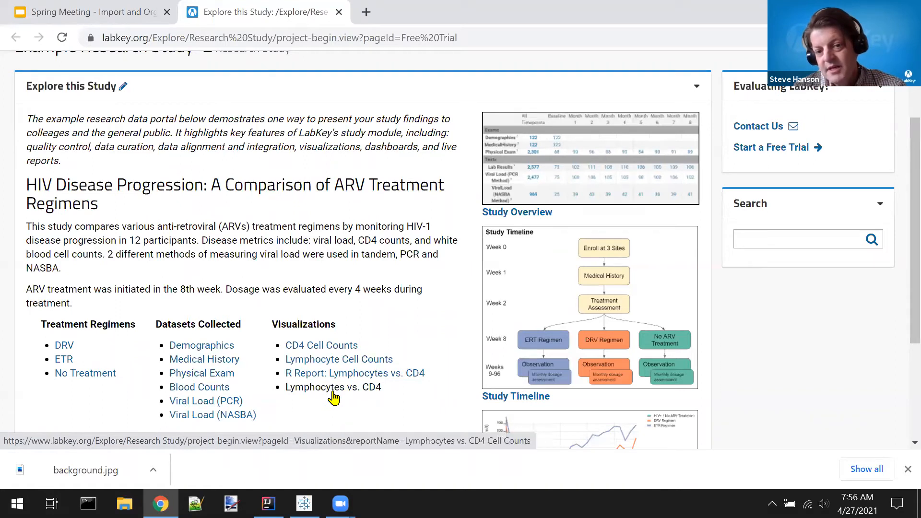
scroll(413, 255, "up", 2)
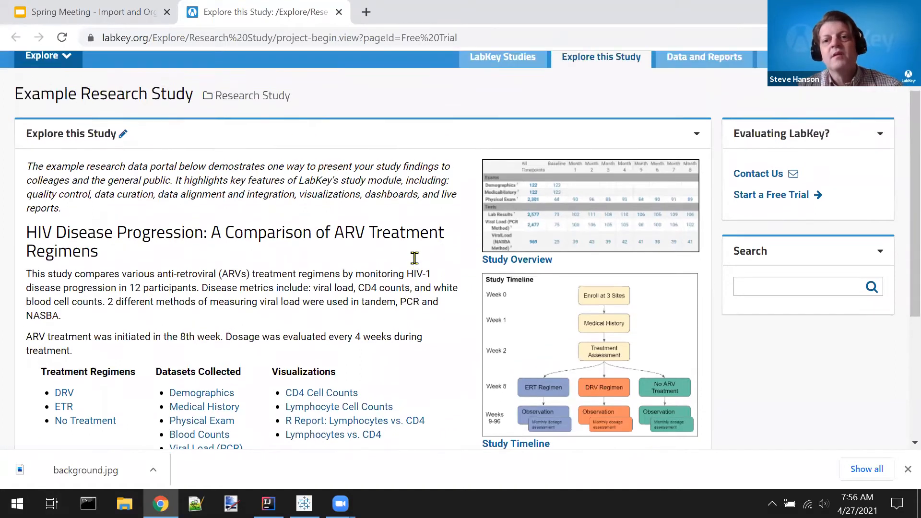
Step: Open the study's Data and Reports page and look through the data views in each category
left_click(679, 73)
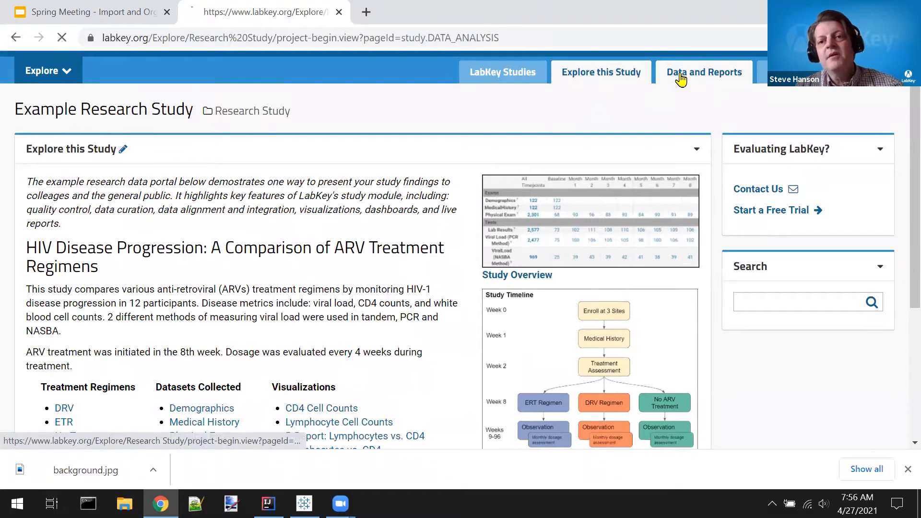
scroll(355, 239, "down", 3)
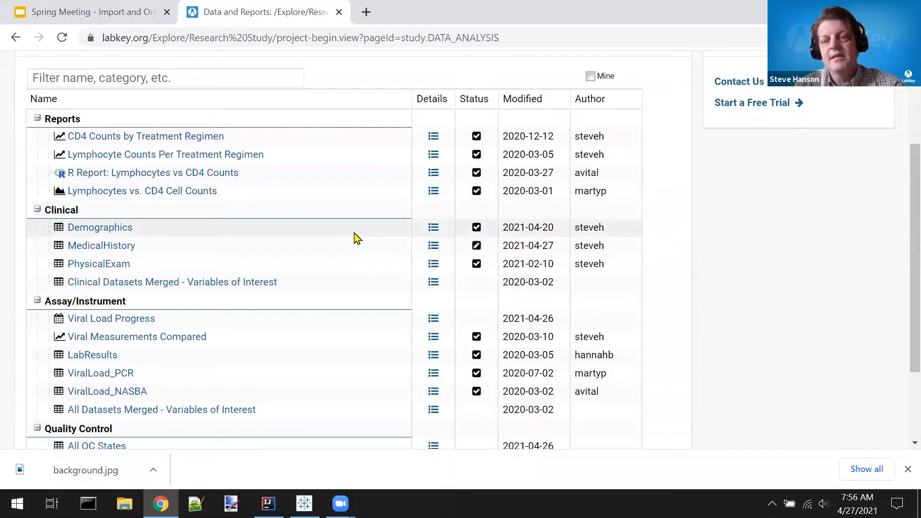
scroll(4, 226, "down", 1)
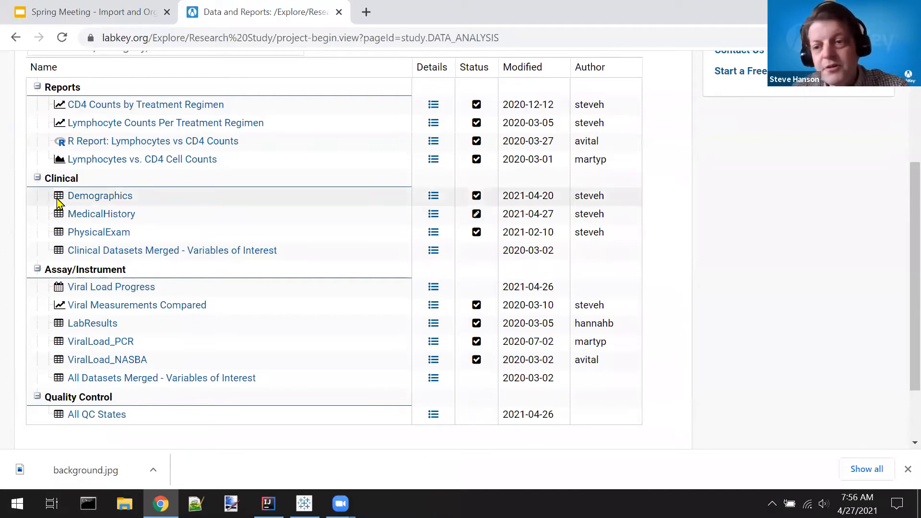
mouse_move(58, 201)
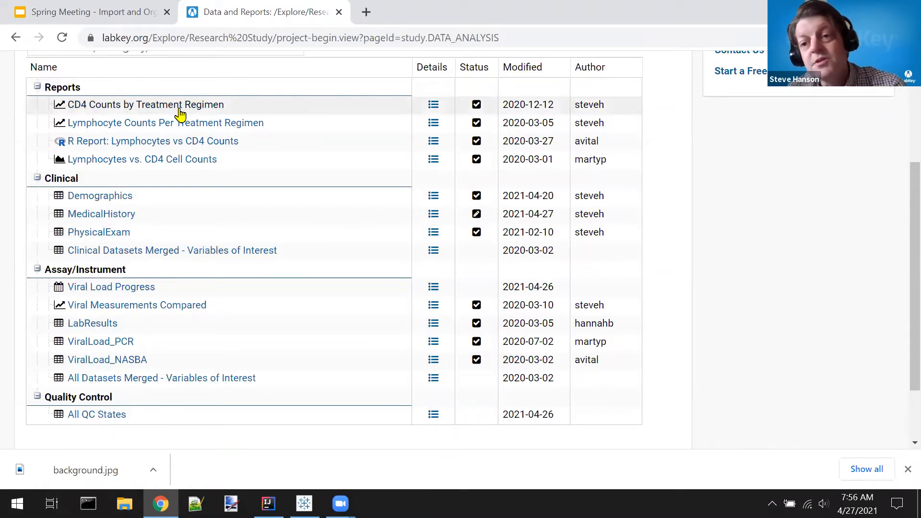
Step: Open the CD4 Counts by Treatment Regimen report and examine the cohort curves across all visits
mouse_move(76, 114)
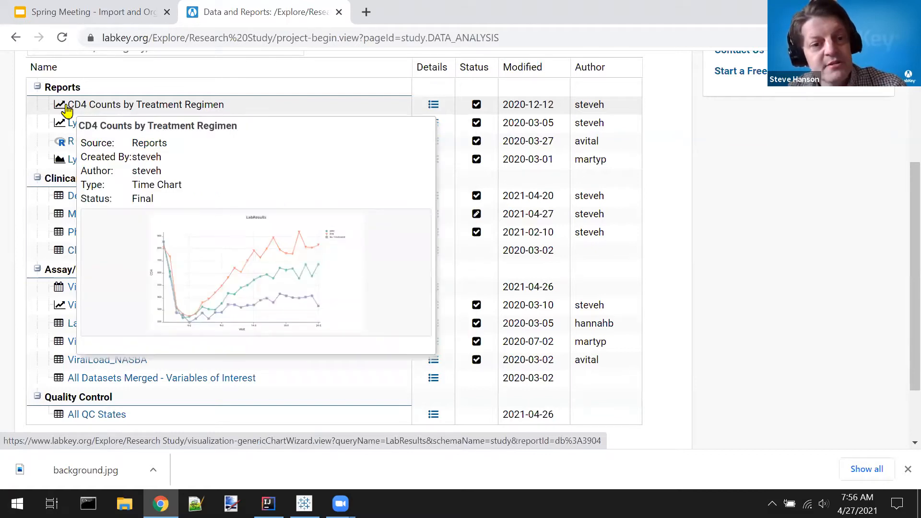
left_click(66, 110)
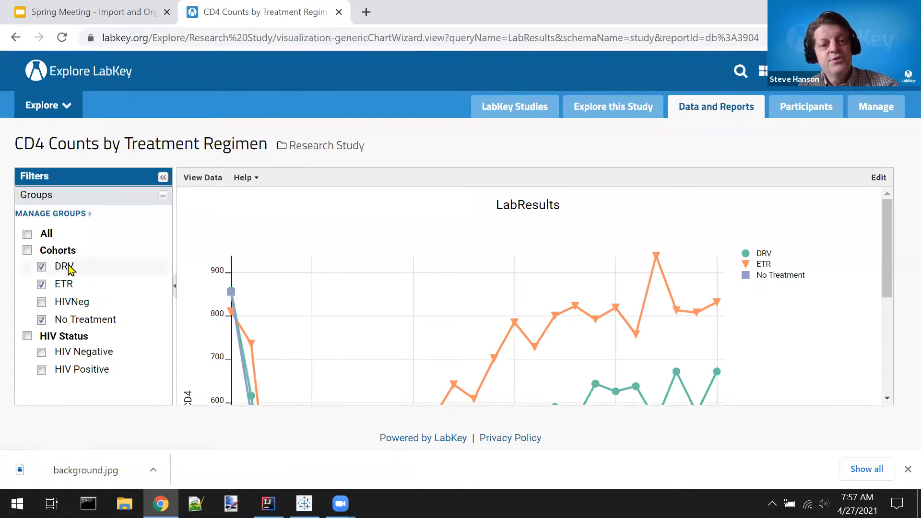
scroll(183, 290, "down", 3)
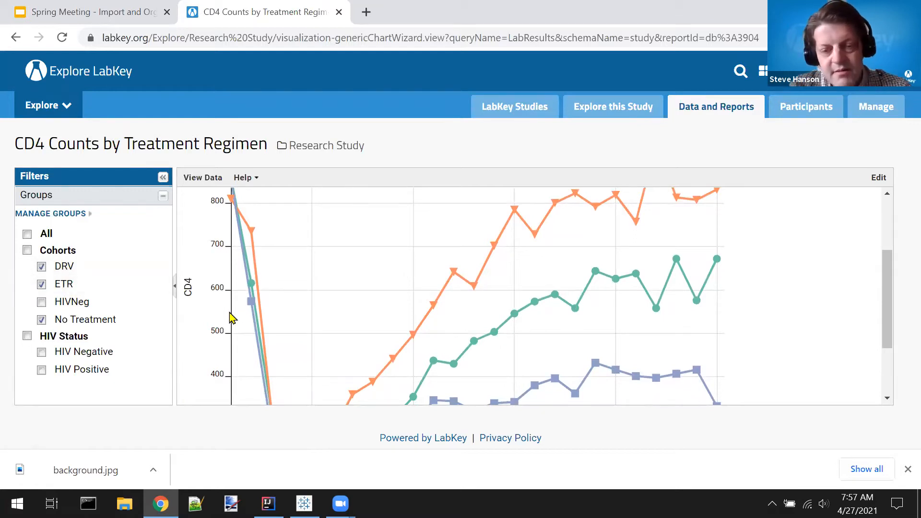
key("ctrl+minus")
key("ctrl+minus")
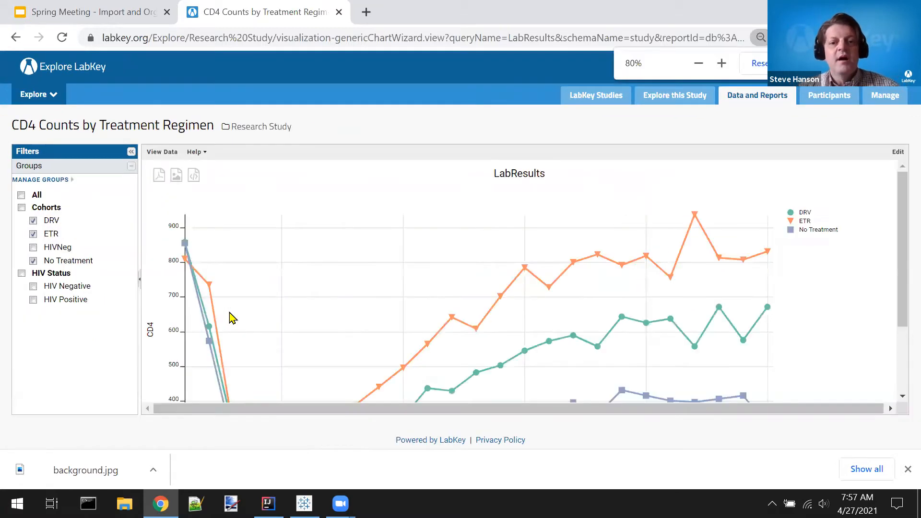
scroll(233, 319, "down", 2)
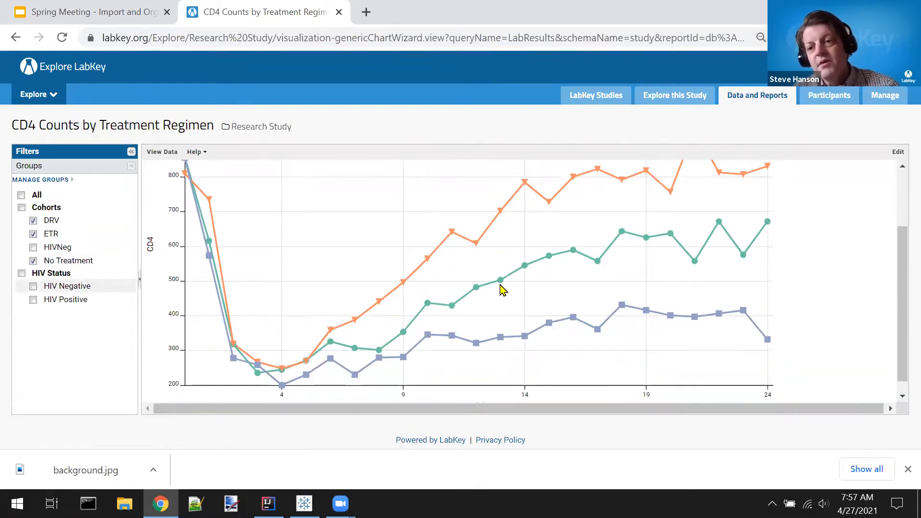
scroll(354, 319, "down", 1)
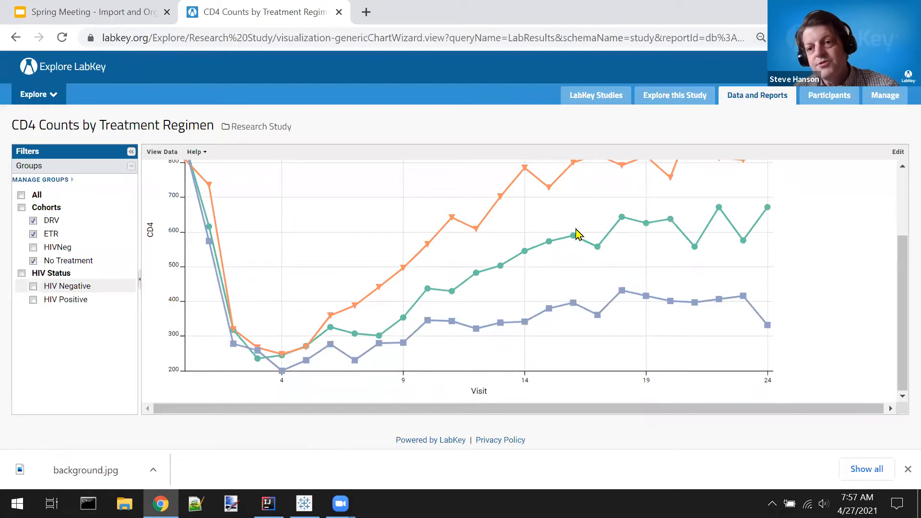
scroll(347, 338, "up", 2)
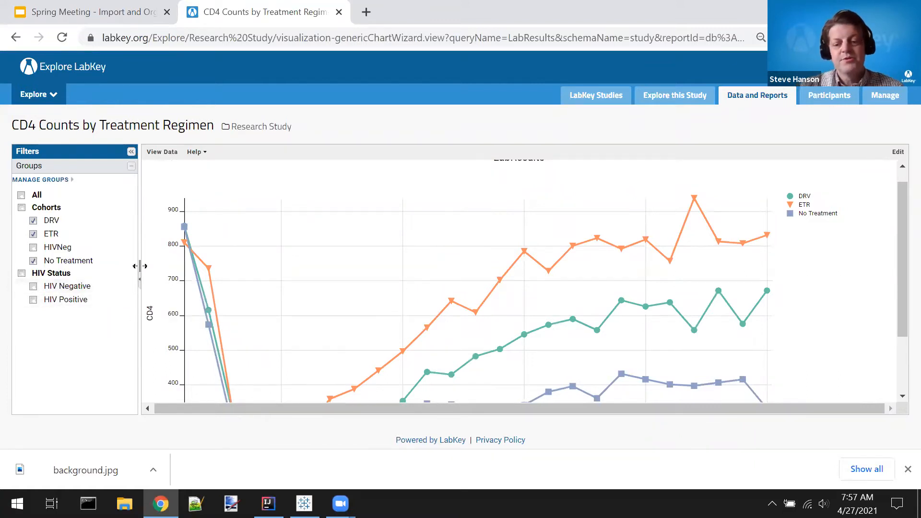
Step: Return to the Data Views list and look over its Reports, Clinical, Assay/Instrument and Quality Control entries
key("alt+Left")
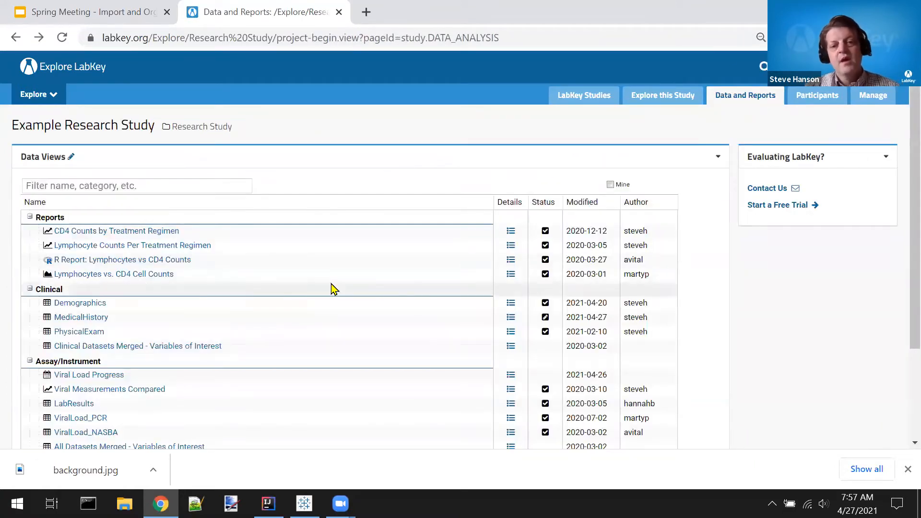
scroll(335, 289, "down", 2)
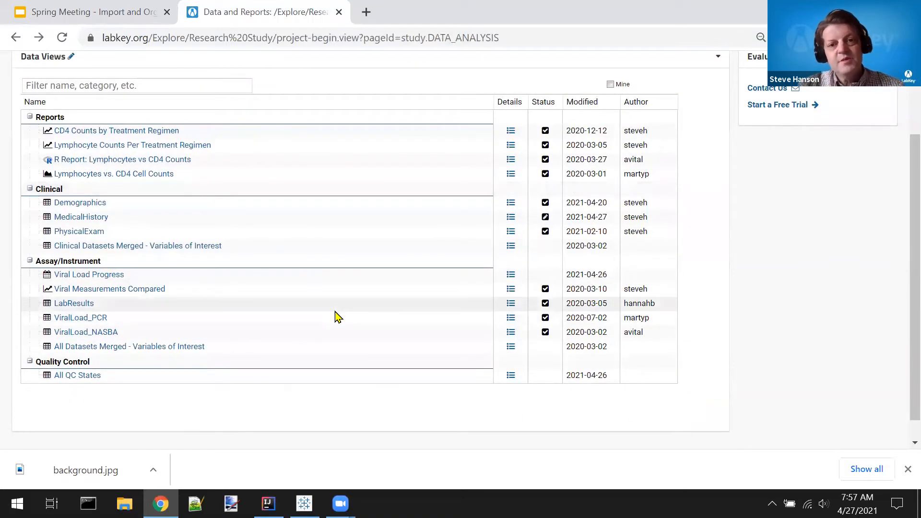
key("ctrl+plus")
key("ctrl+plus")
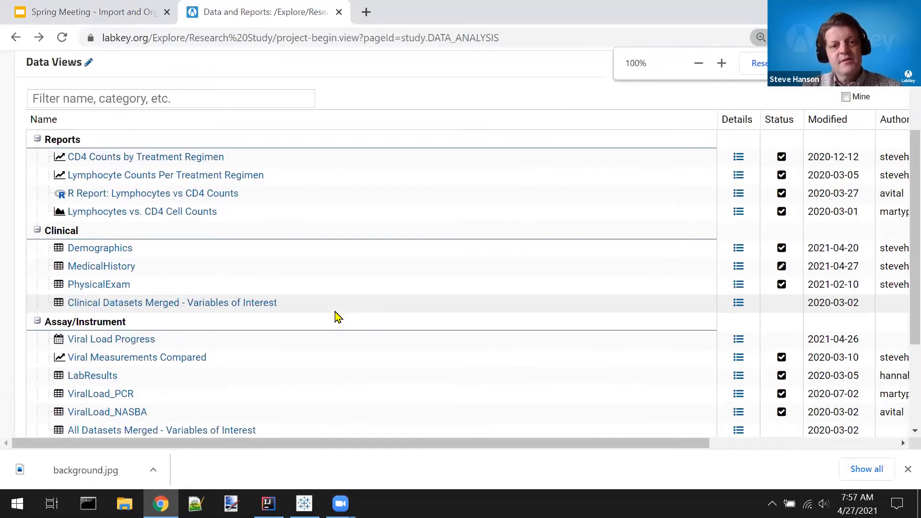
scroll(336, 317, "down", 2)
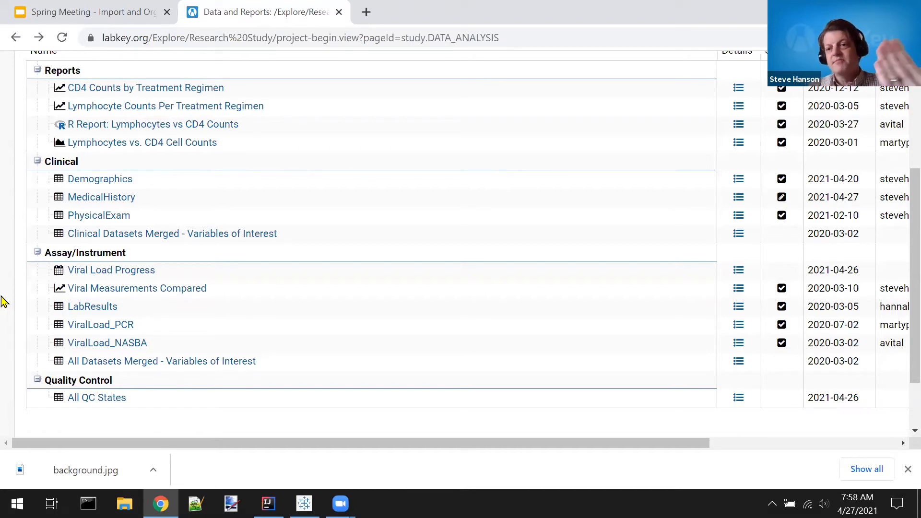
scroll(2, 302, "up", 4)
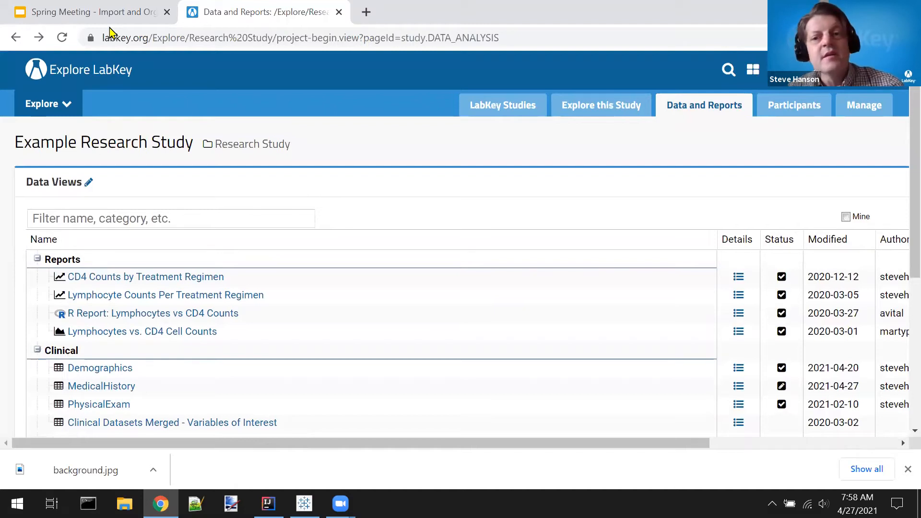
Step: Open the first participant in the study's participant list and review the Demographics record
left_click(803, 111)
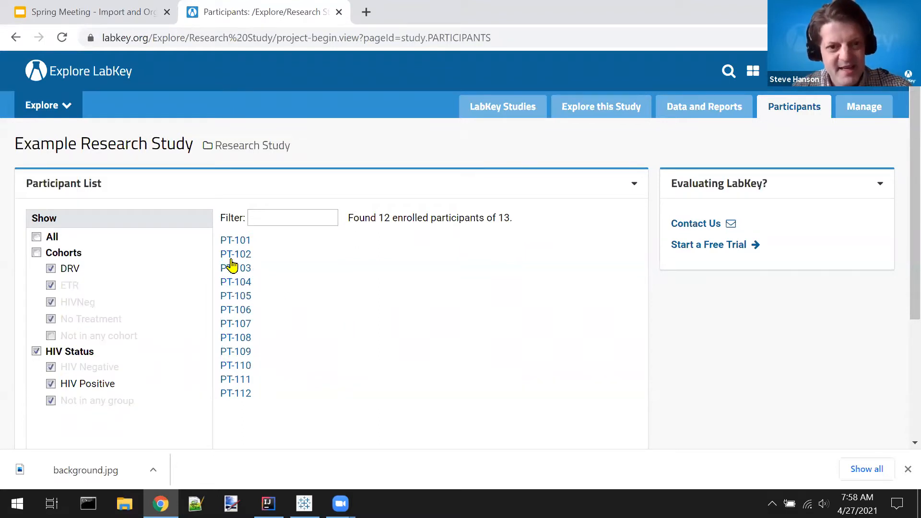
left_click(237, 242)
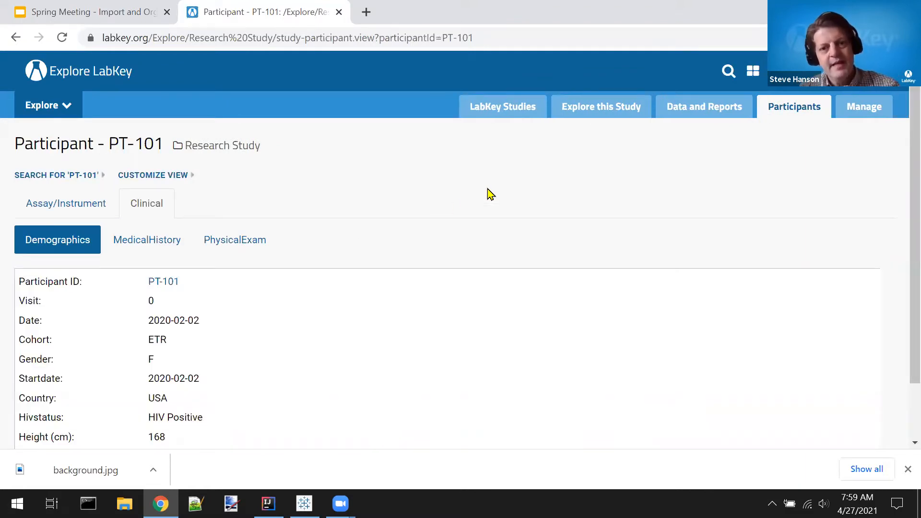
scroll(490, 194, "down", 1)
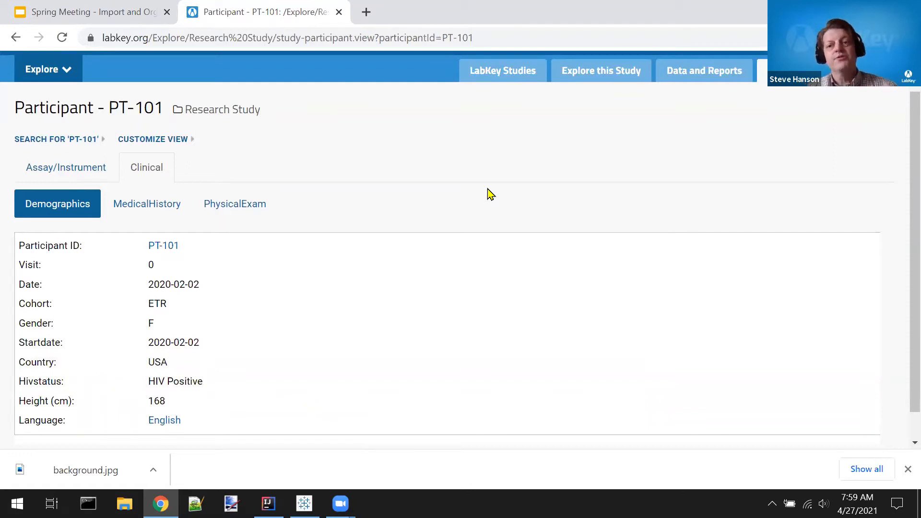
scroll(489, 194, "down", 1)
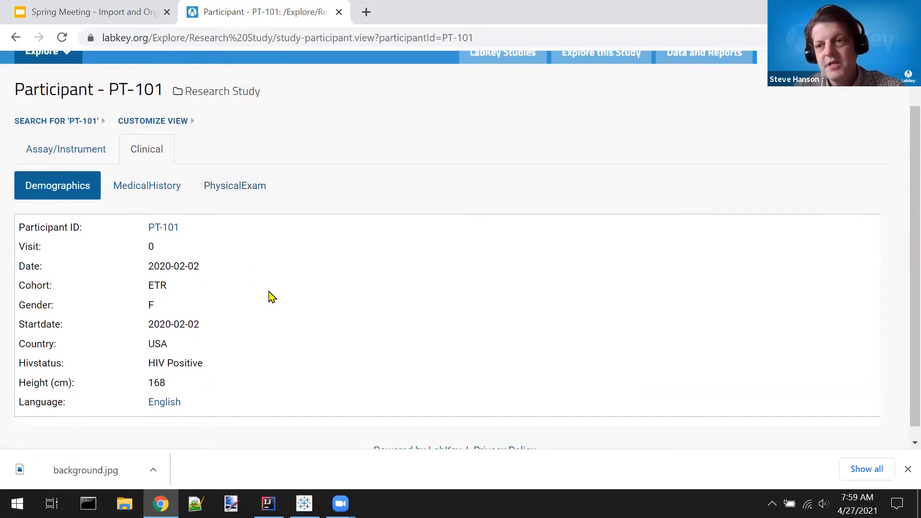
Step: View the participant's MedicalHistory record and look through the PhysicalExam records
left_click(132, 191)
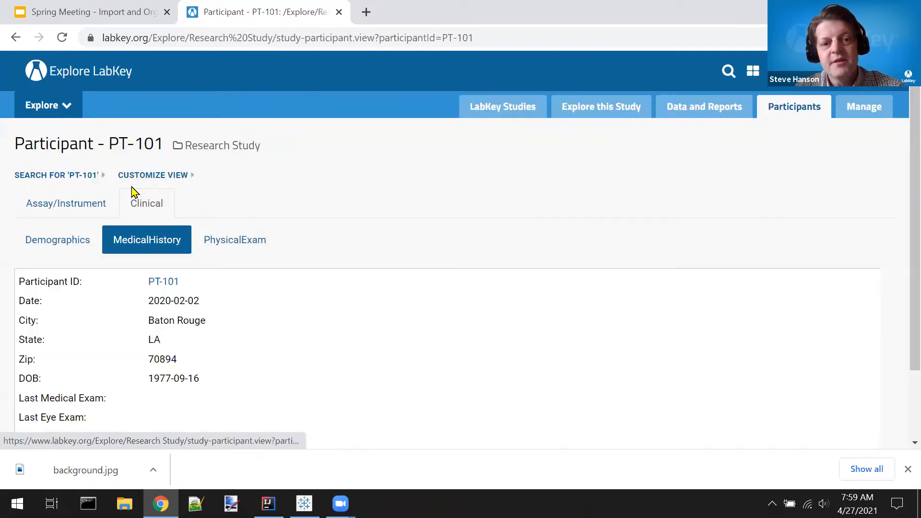
left_click(226, 240)
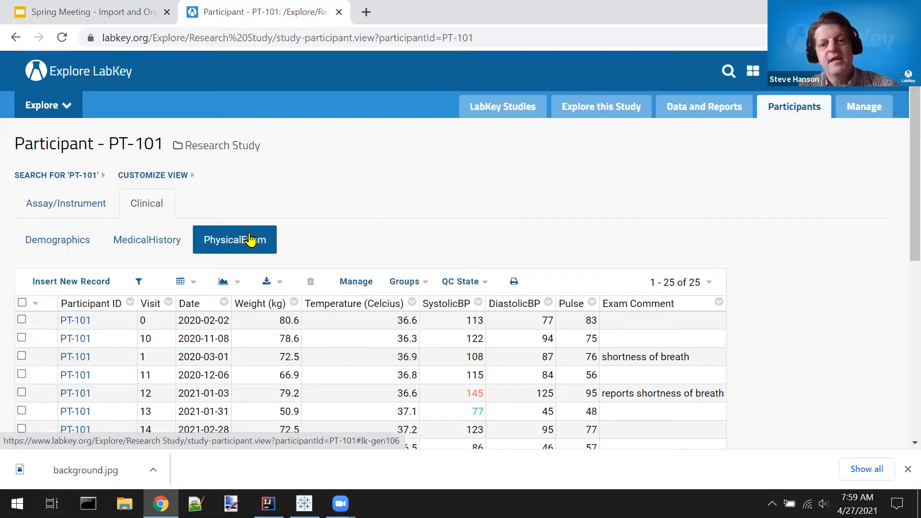
scroll(806, 291, "down", 1)
scroll(806, 291, "down", 1)
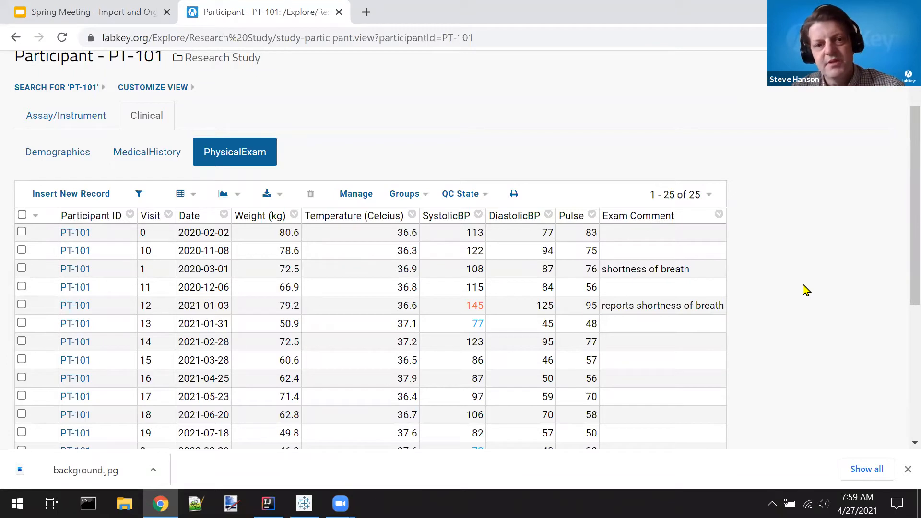
scroll(807, 290, "up", 2)
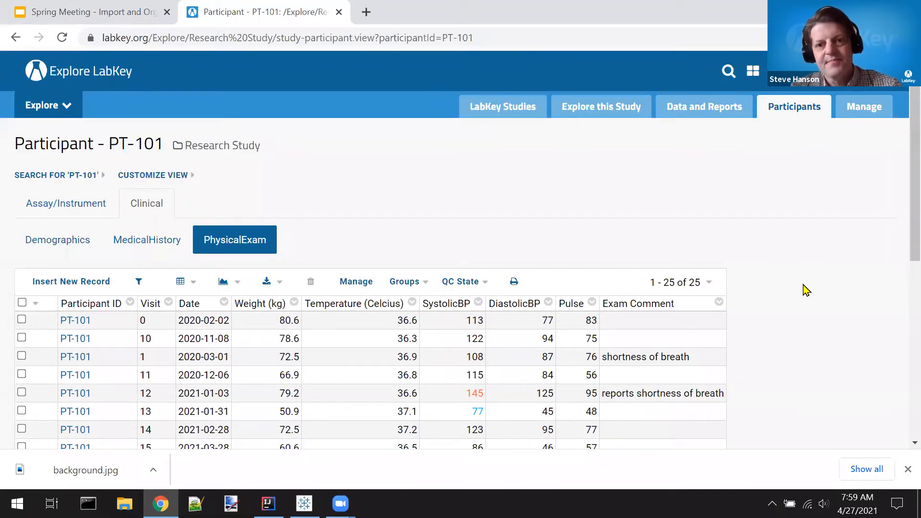
Step: Glance at the Google Slides presentation and return to LabKey to reopen the Explore this Study overview
key("ctrl+shift+Tab")
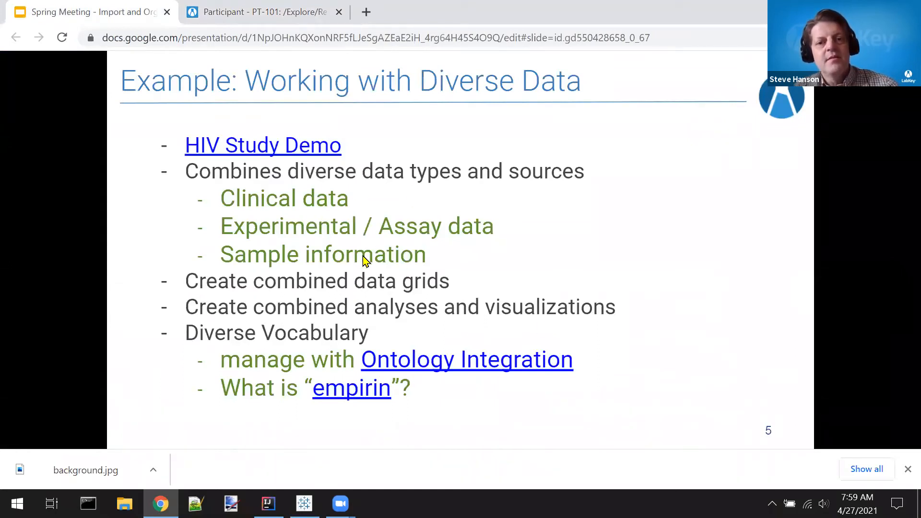
key("ctrl+Tab")
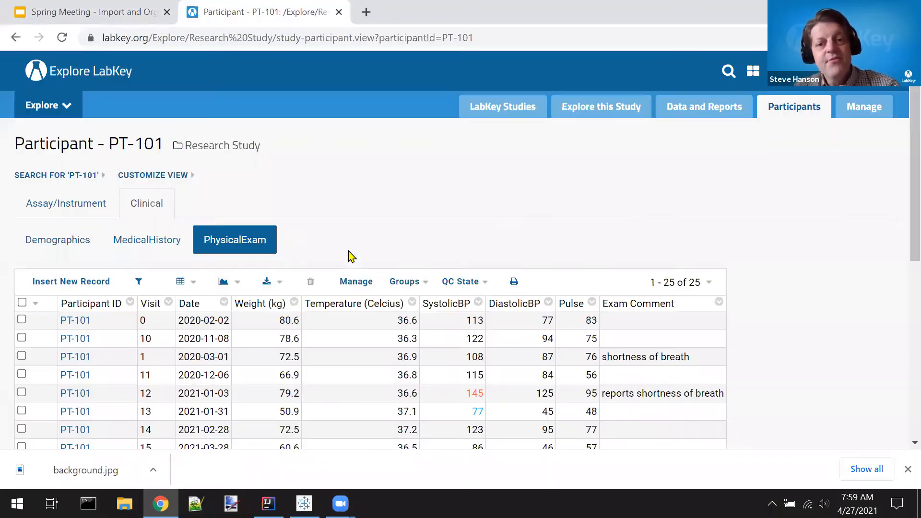
left_click(592, 113)
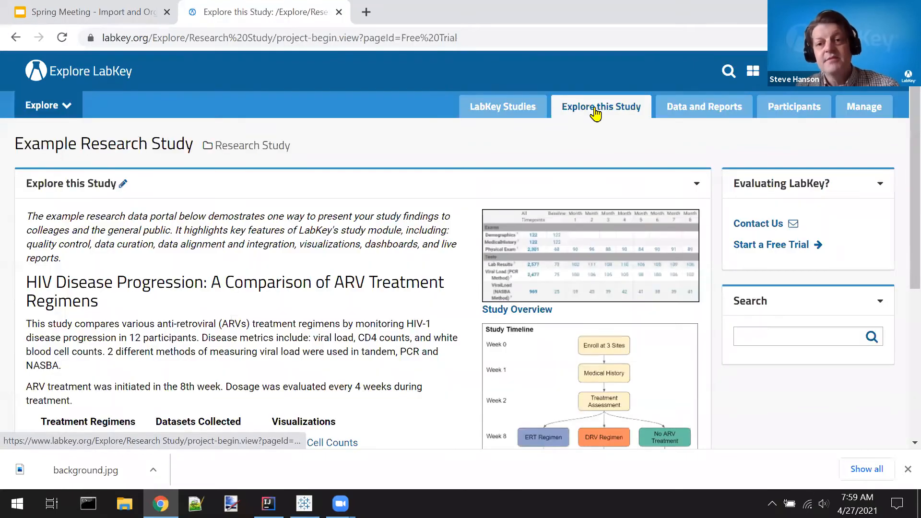
Step: Look over the study's Data and Reports list again and switch back to the Google Slides presentation
left_click(672, 104)
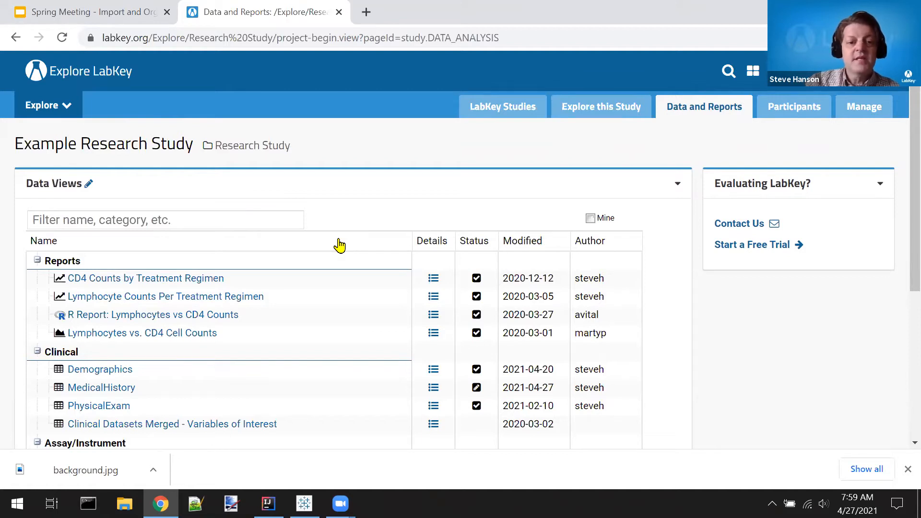
scroll(339, 245, "down", 2)
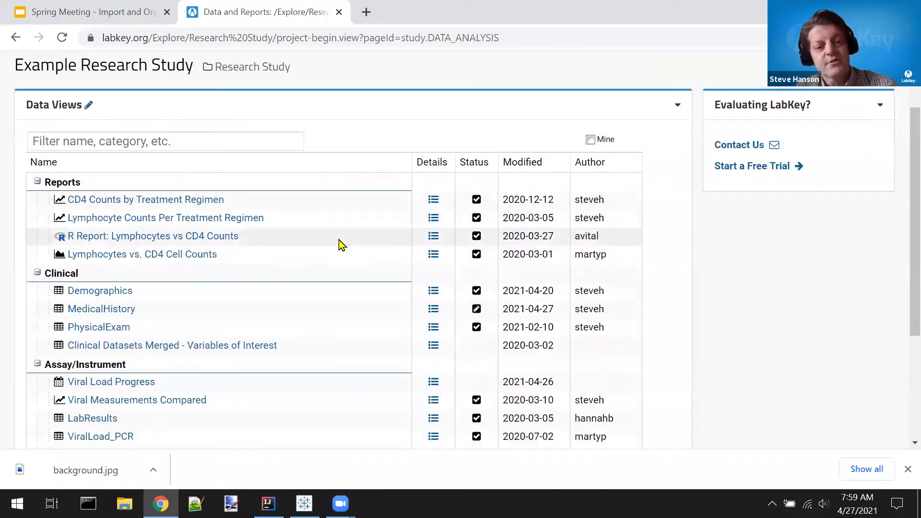
mouse_move(339, 246)
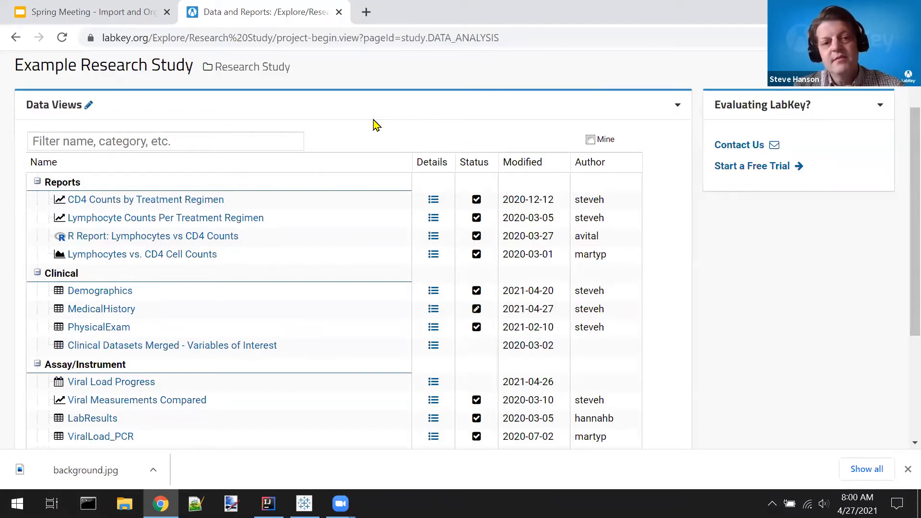
key("ctrl+shift+Tab")
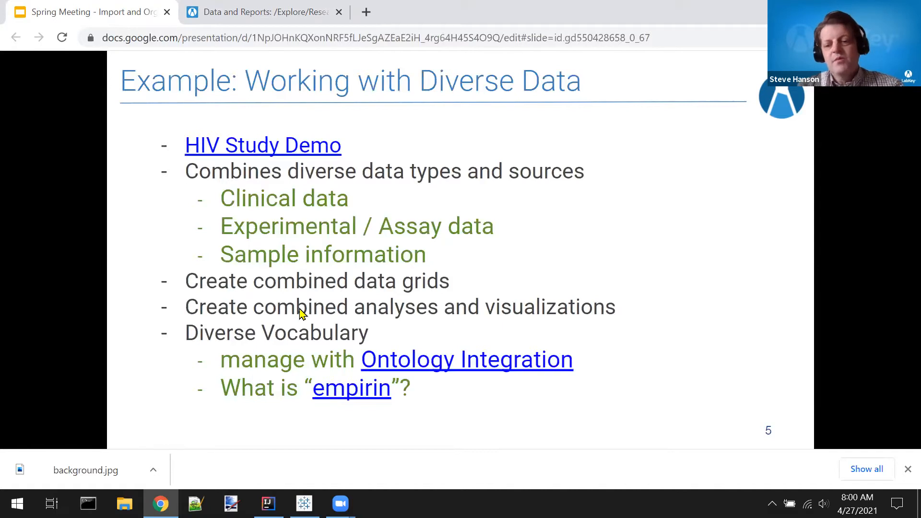
Step: Switch back to LabKey and open the PhysicalExam dataset from the study's clinical data
key("ctrl+Tab")
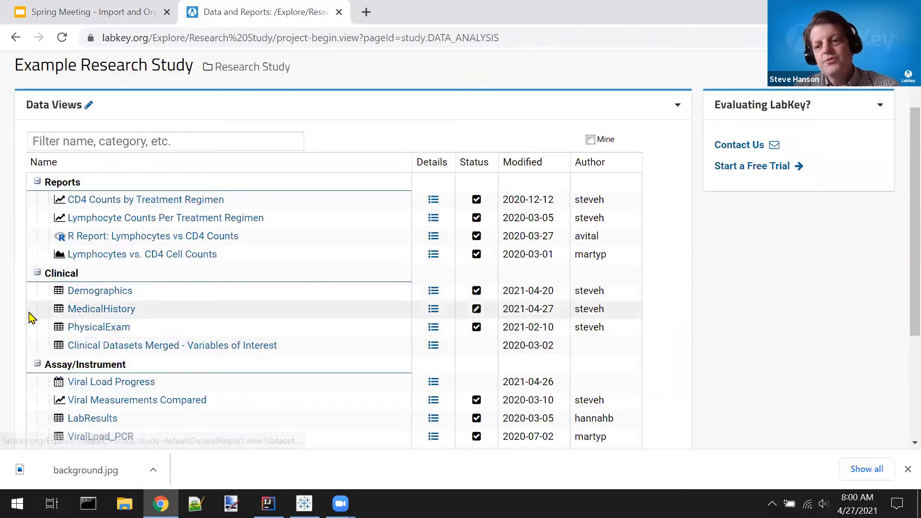
mouse_move(30, 318)
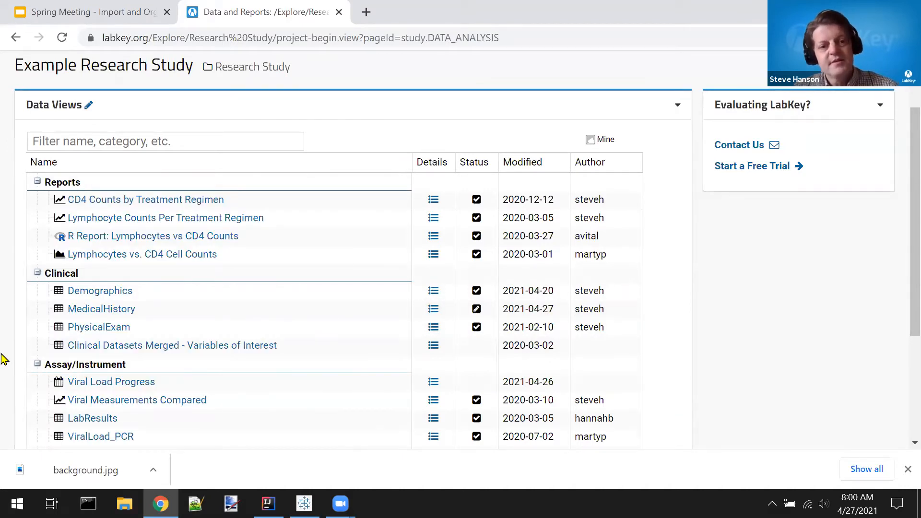
mouse_move(73, 331)
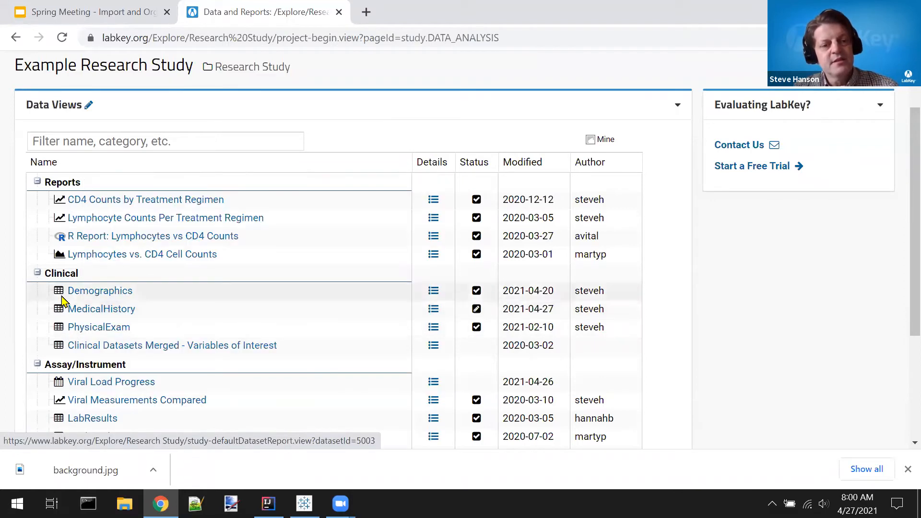
left_click(115, 330)
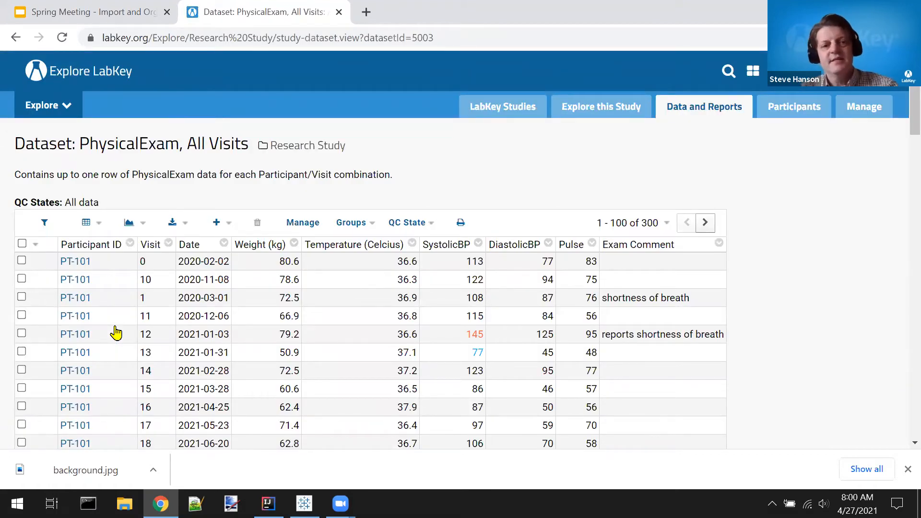
Step: Customize the PhysicalExam grid by adding the Cohort field from the Demographics dataset, and apply the change to the grid
scroll(115, 332, "down", 1)
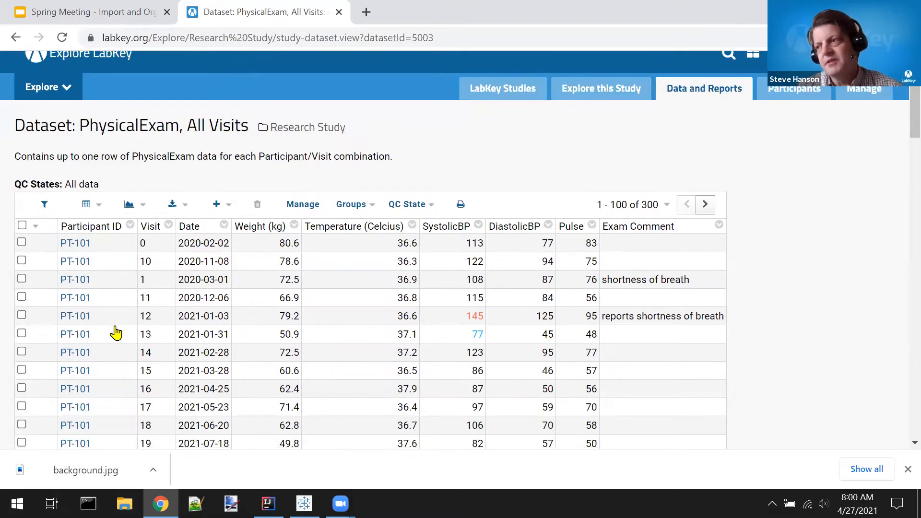
left_click(99, 212)
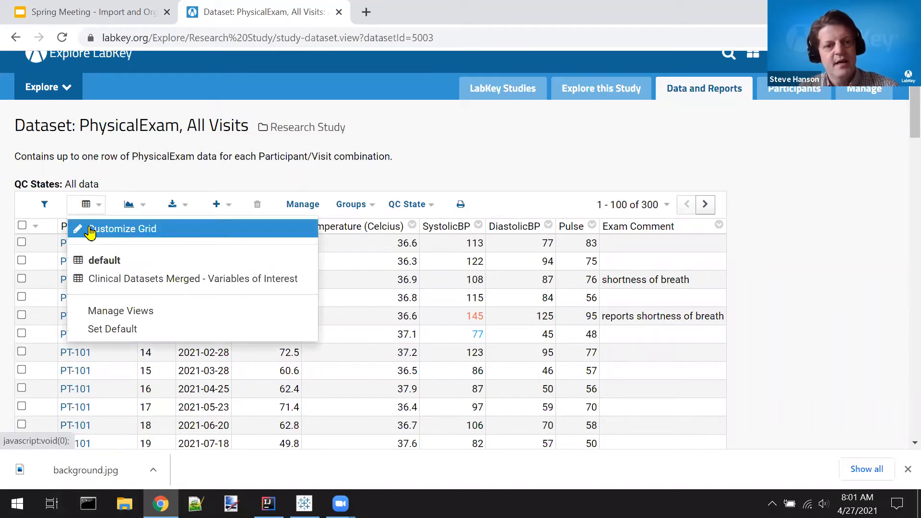
left_click(89, 230)
scroll(2, 252, "down", 3)
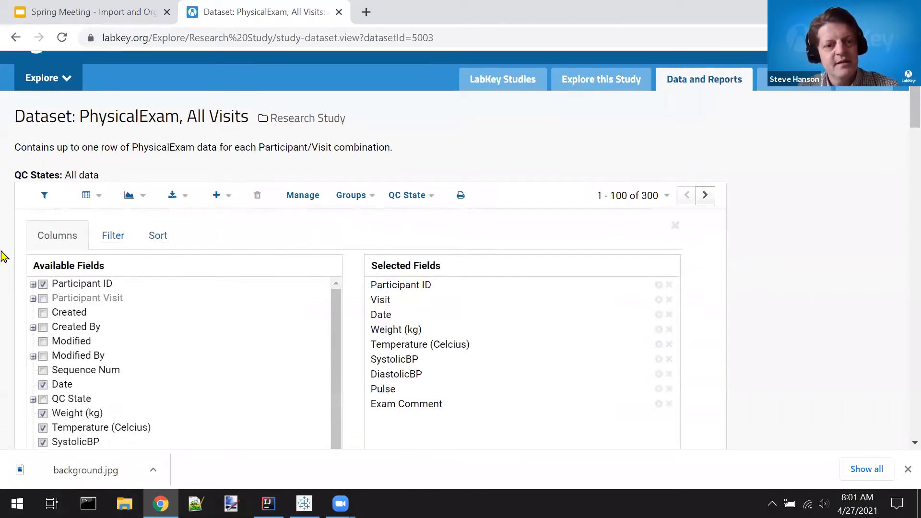
scroll(140, 274, "down", 3)
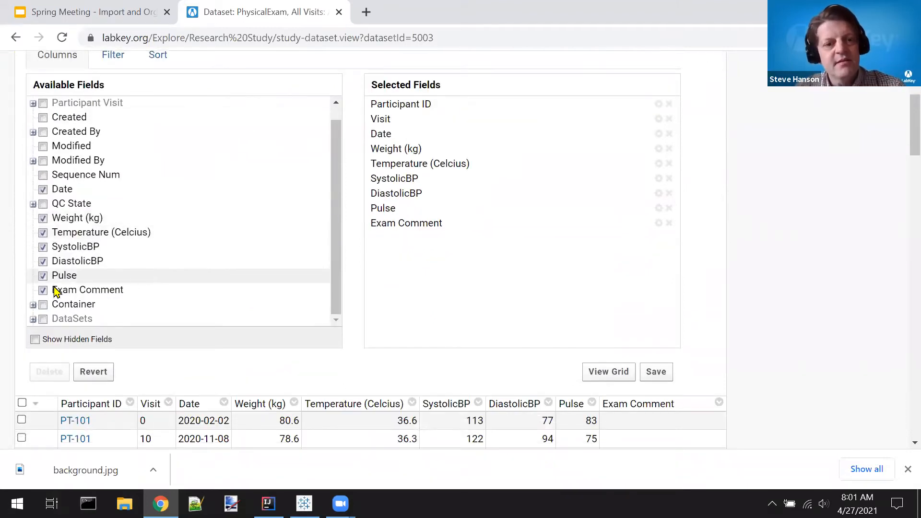
left_click(33, 319)
scroll(181, 278, "down", 2)
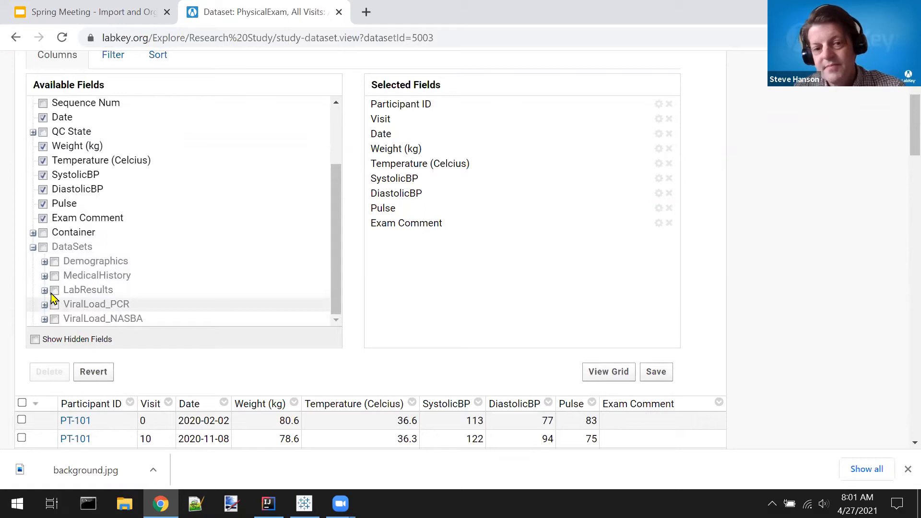
left_click(44, 263)
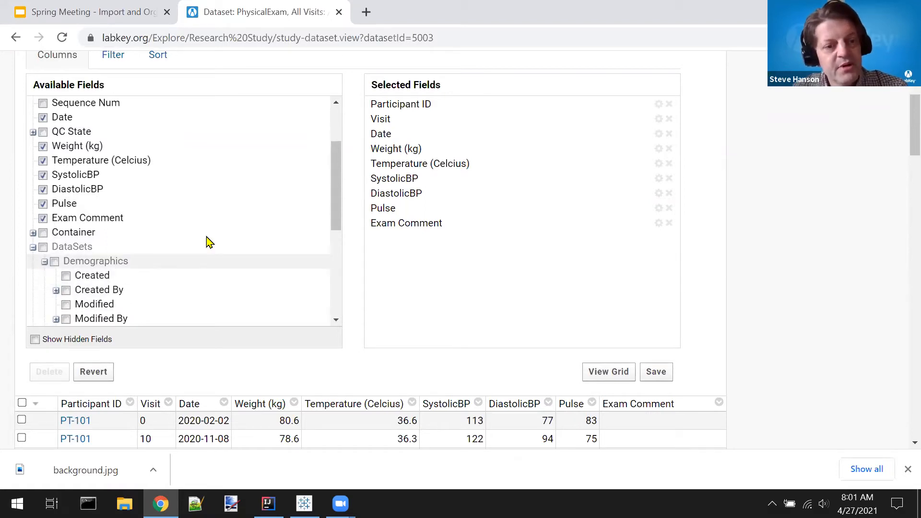
scroll(202, 245, "down", 4)
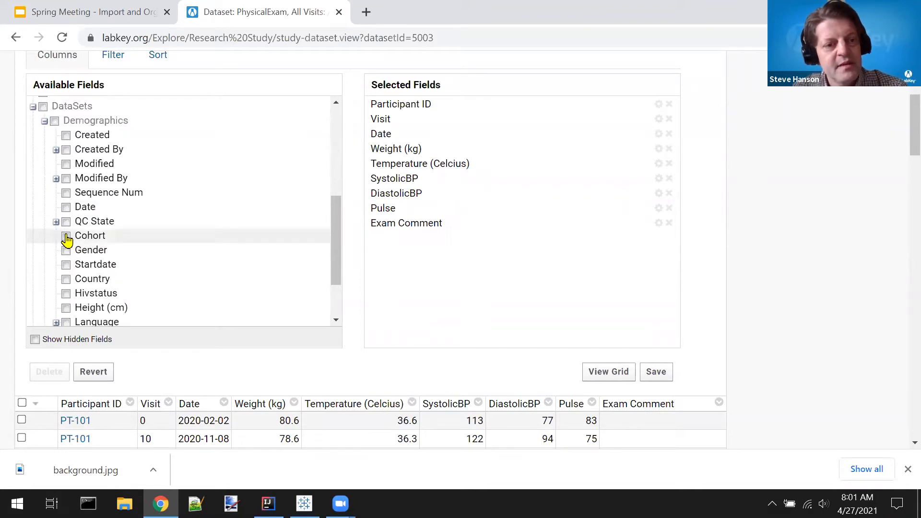
left_click(66, 237)
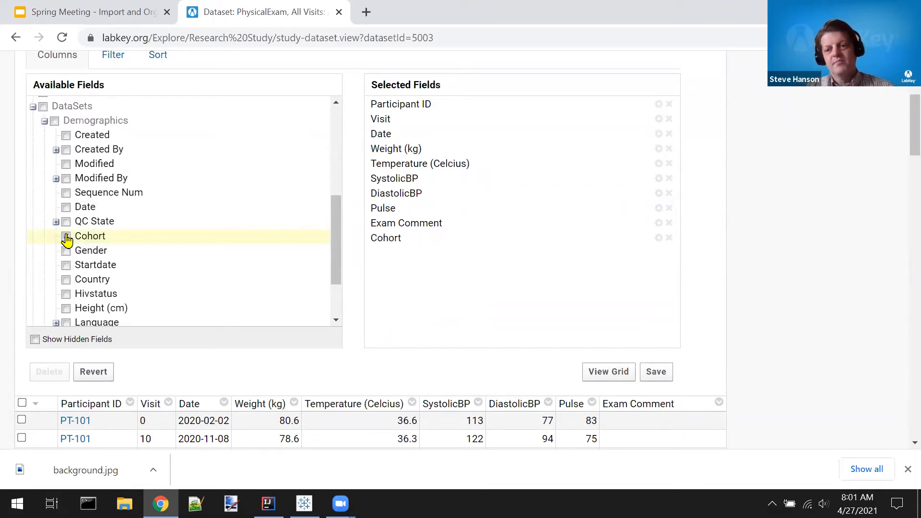
left_click(603, 372)
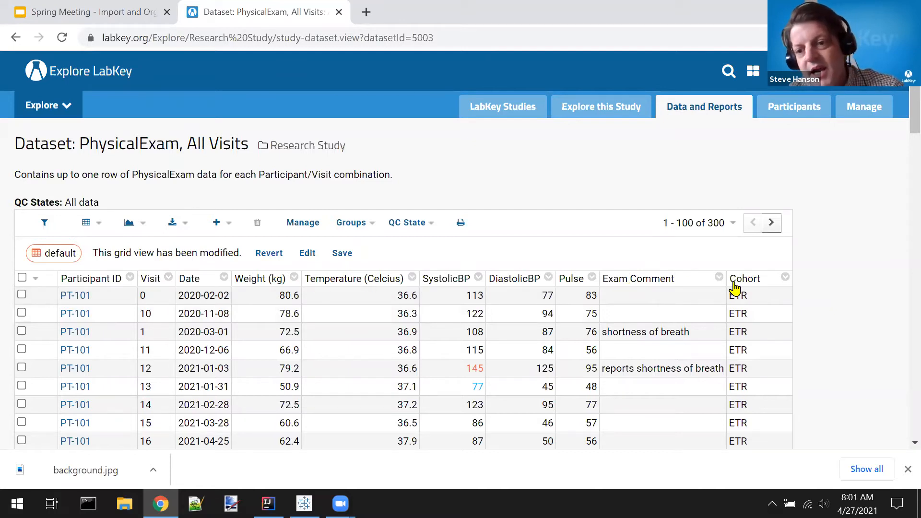
Step: Look through the Cohort column across the participants' exam rows, and switch back to the Google Slides presentation
scroll(740, 333, "down", 2)
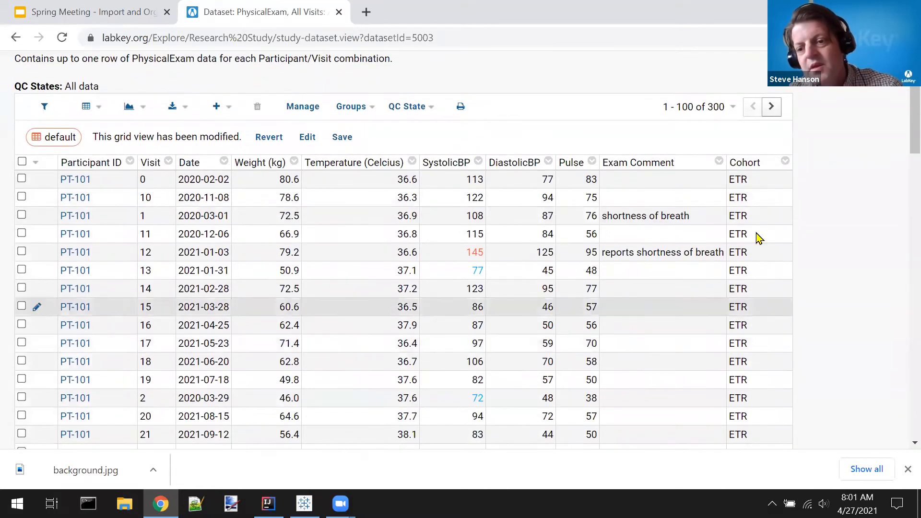
scroll(762, 346, "down", 5)
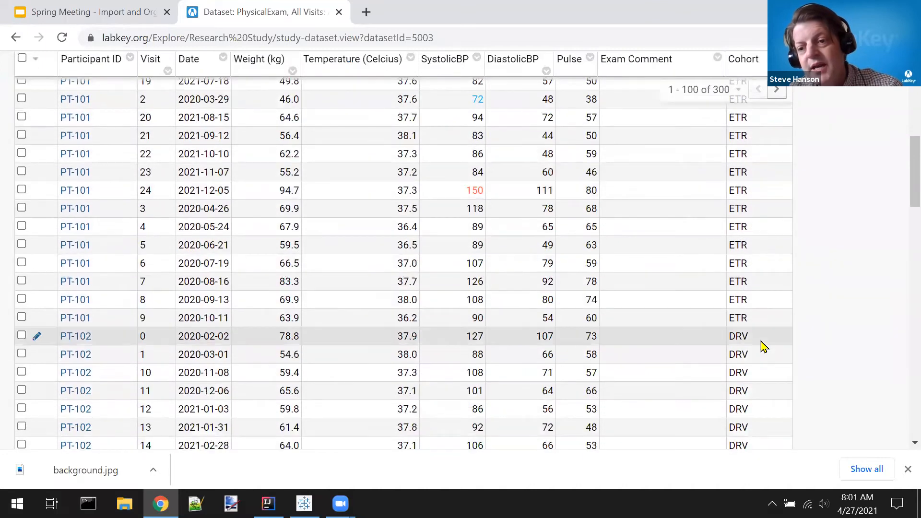
scroll(764, 347, "down", 6)
scroll(764, 347, "up", 12)
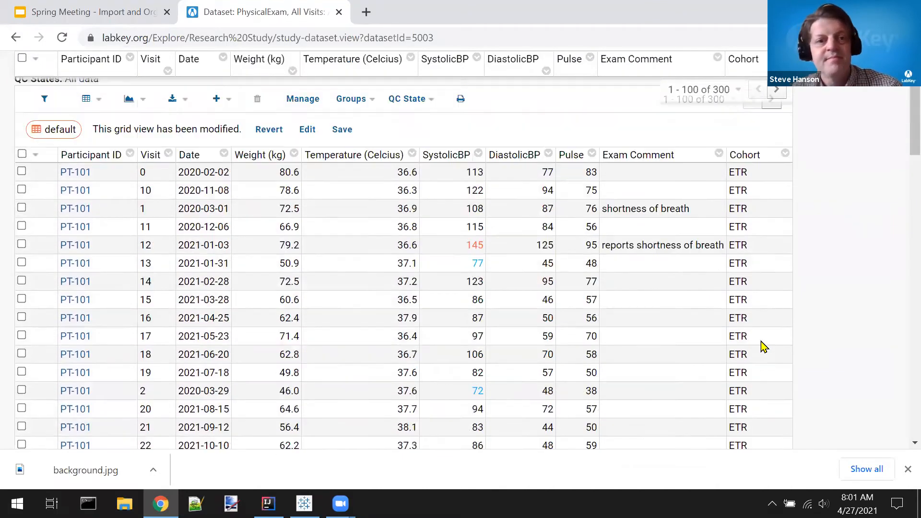
scroll(764, 346, "up", 2)
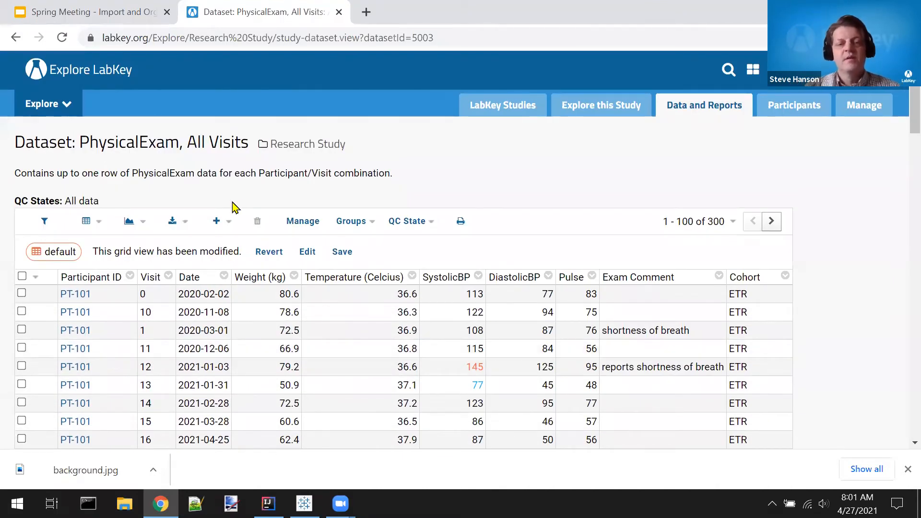
key("ctrl+shift+Tab")
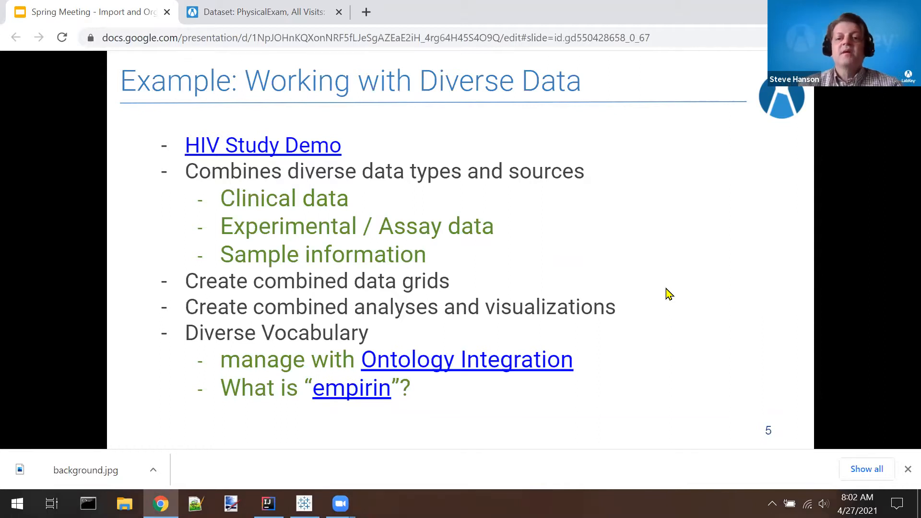
Step: Follow the slide's Ontology Integration link, search the NCI ontology for "aspirin", and open the Aspirin concept
left_click(485, 368)
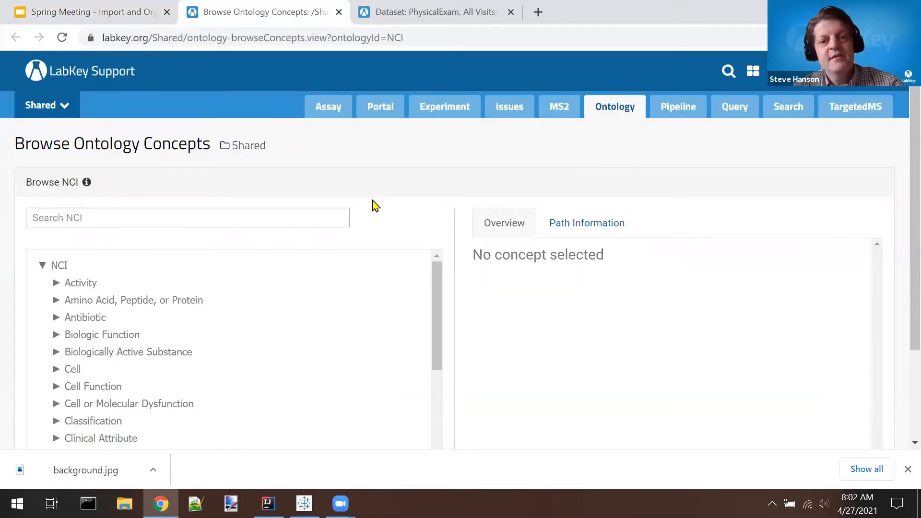
scroll(375, 205, "down", 1)
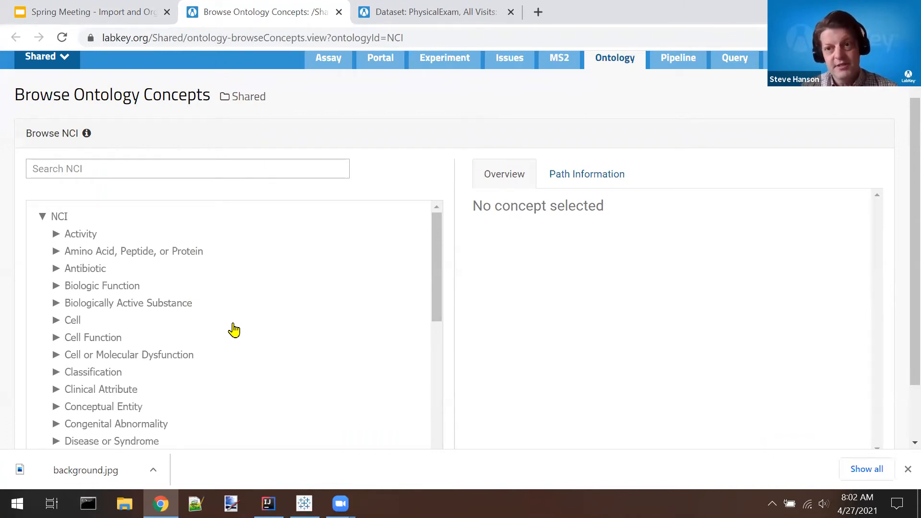
left_click(224, 169)
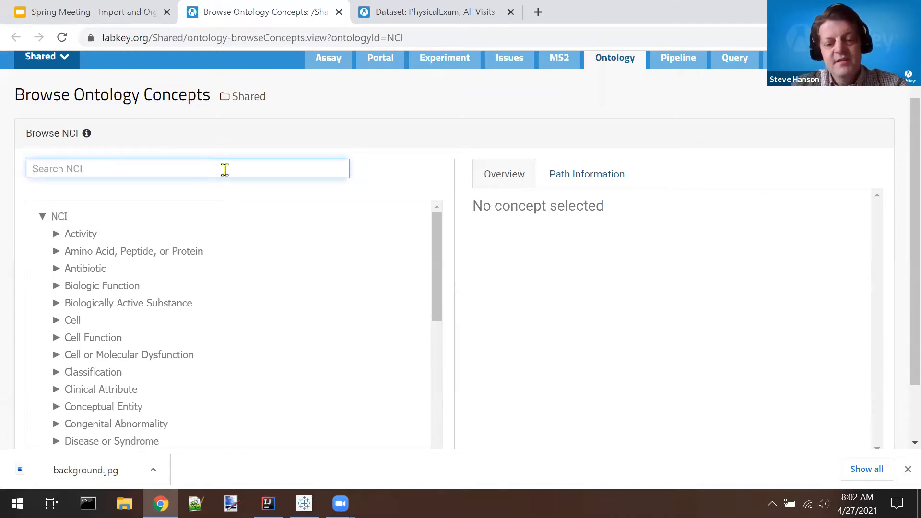
type("asp")
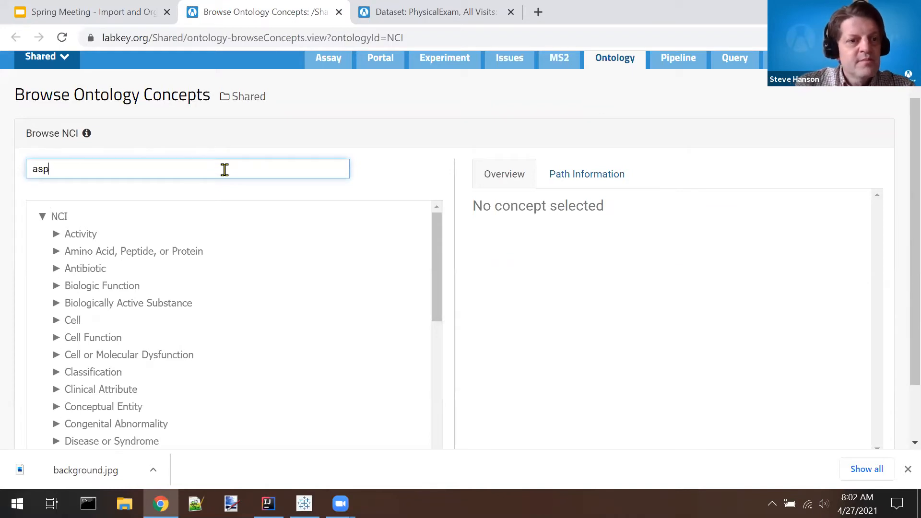
type("irin")
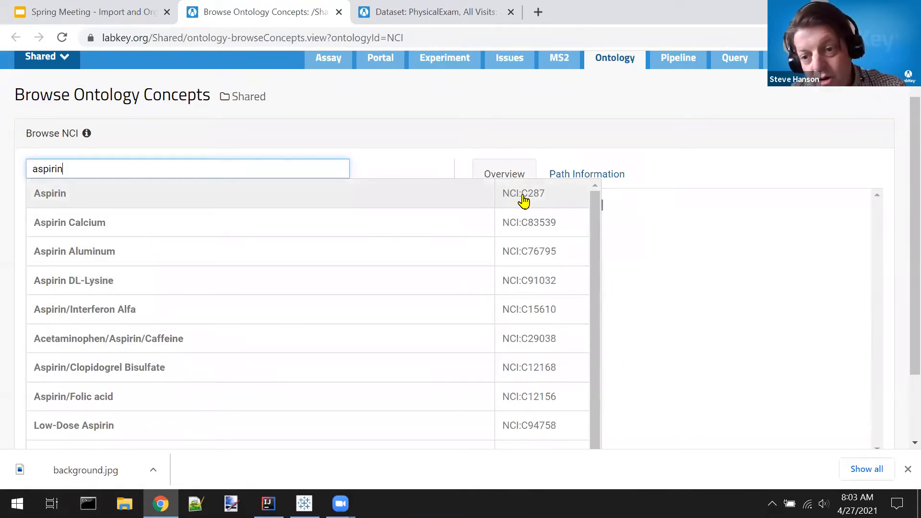
left_click(52, 194)
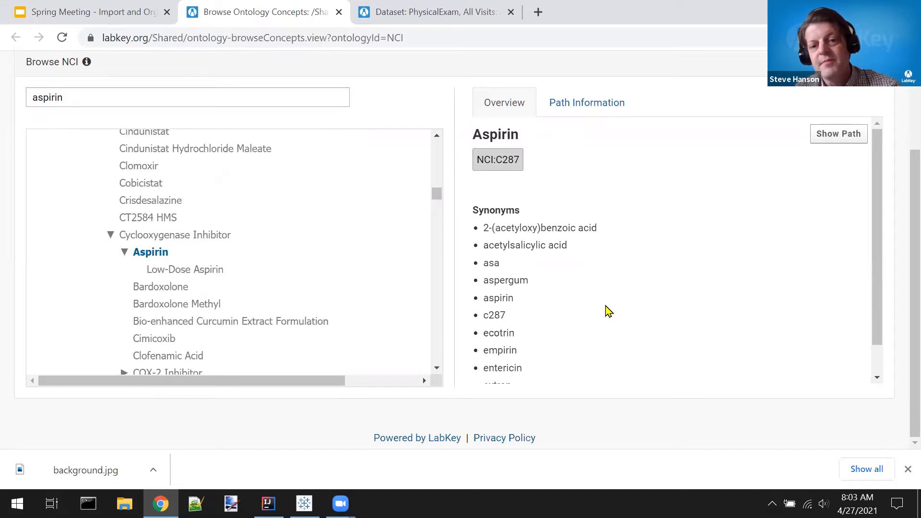
Step: Review the Aspirin concept's synonyms, highlighting "empirin" and "ecotrin", and close the ontology browser
scroll(608, 311, "down", 1)
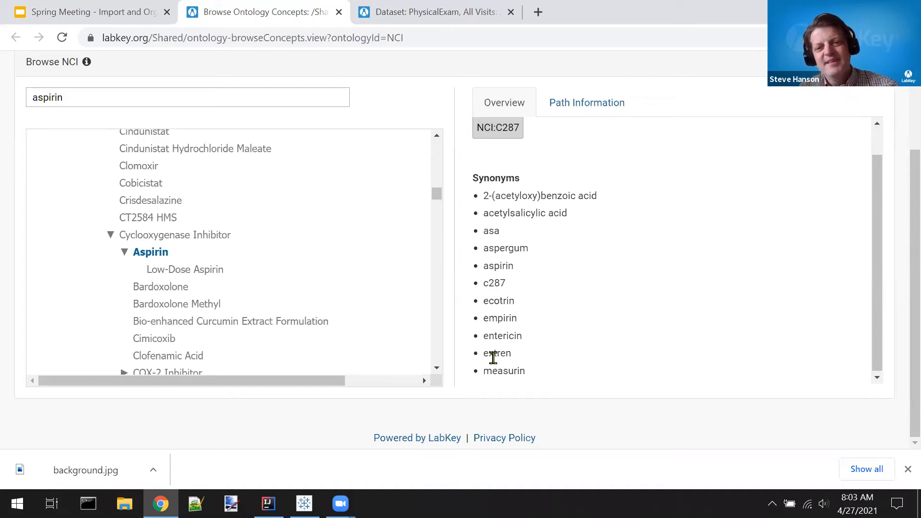
double_click(496, 318)
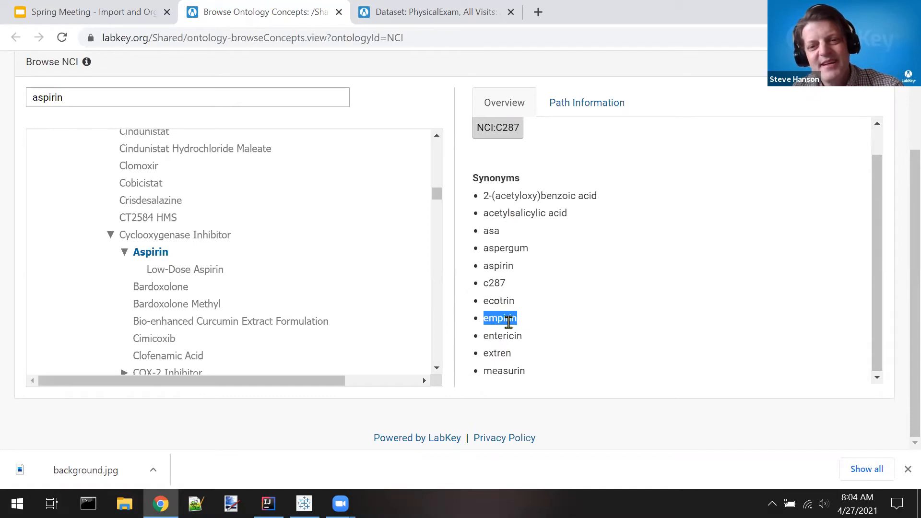
double_click(501, 301)
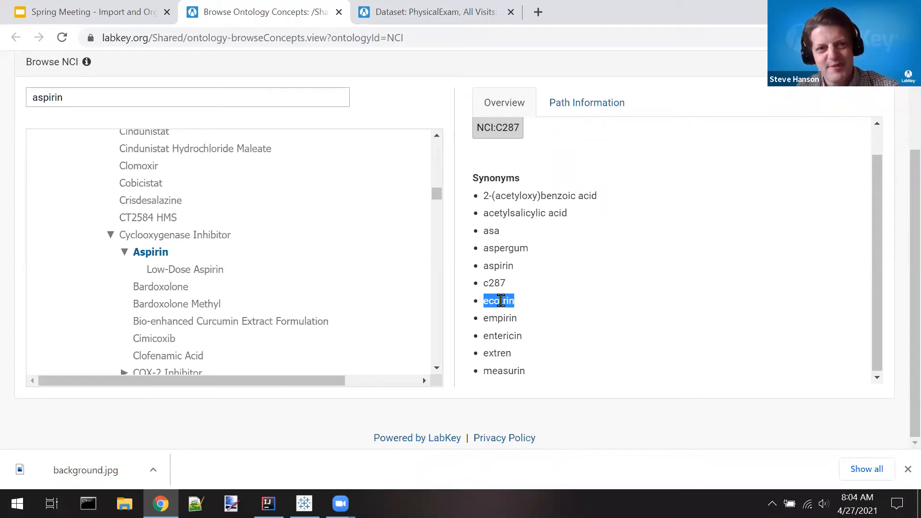
scroll(501, 300, "up", 1)
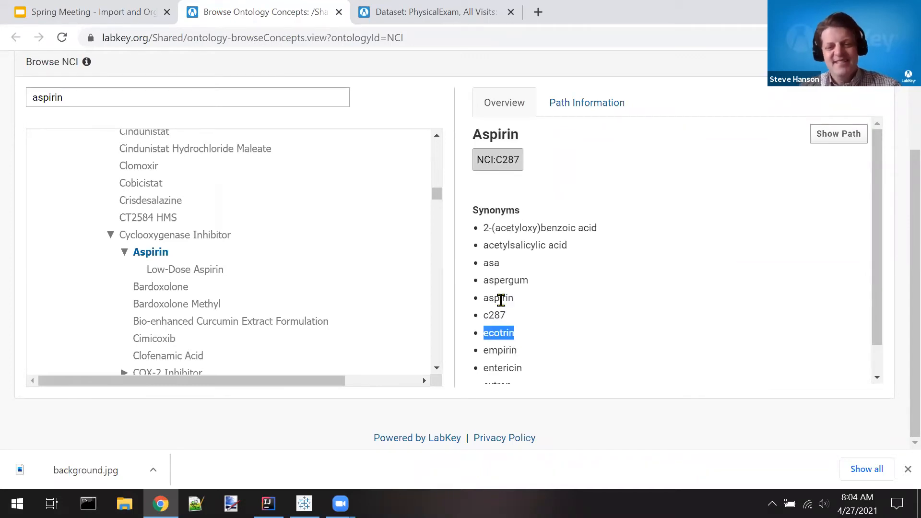
key("ctrl+w")
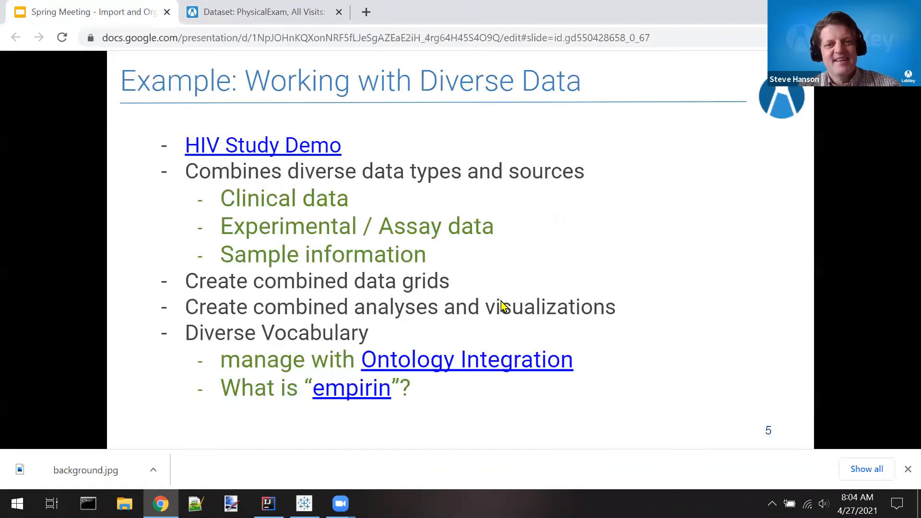
Step: Follow the slide's "empirin" link to the MedicalHistory dataset and start inserting a new row
left_click(345, 398)
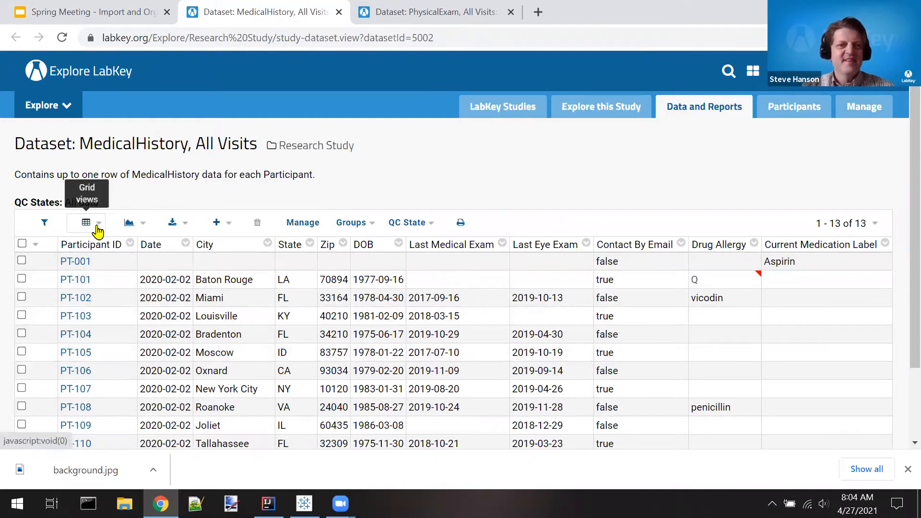
left_click(213, 223)
left_click(229, 246)
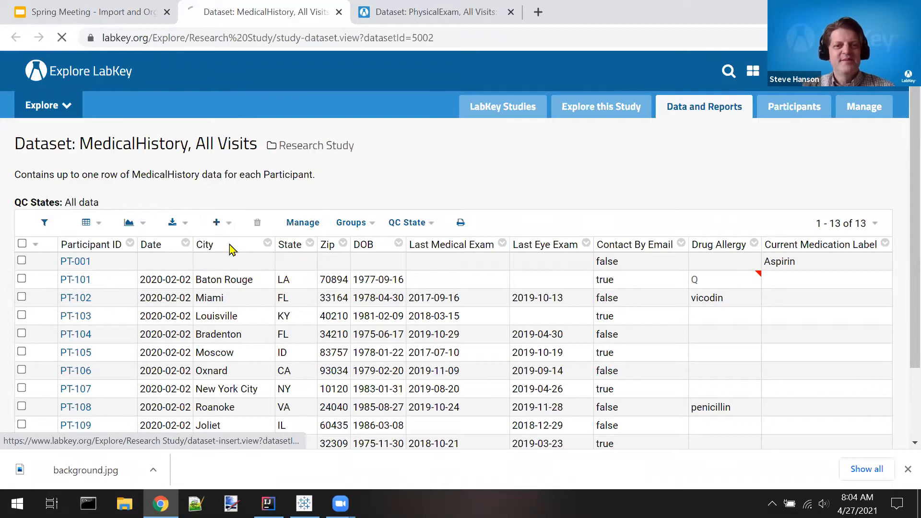
Step: Fill in participant ID PT-001 and "empirin" as the current medication import, and try to submit the new MedicalHistory row
left_click(189, 212)
type("PT-001")
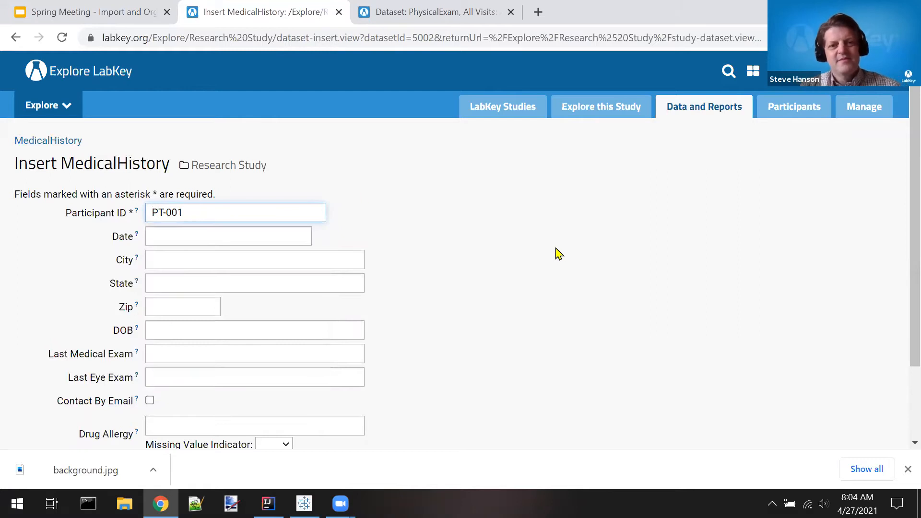
scroll(558, 253, "down", 2)
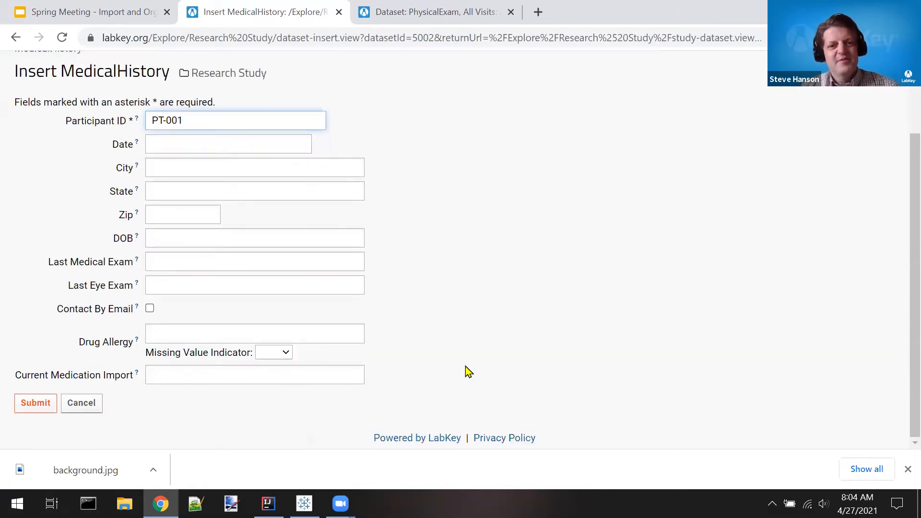
left_click(215, 380)
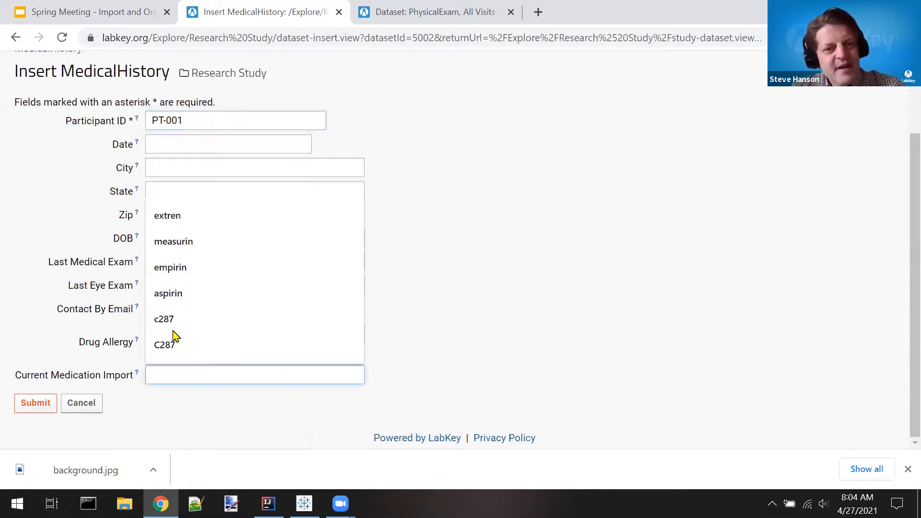
left_click(172, 275)
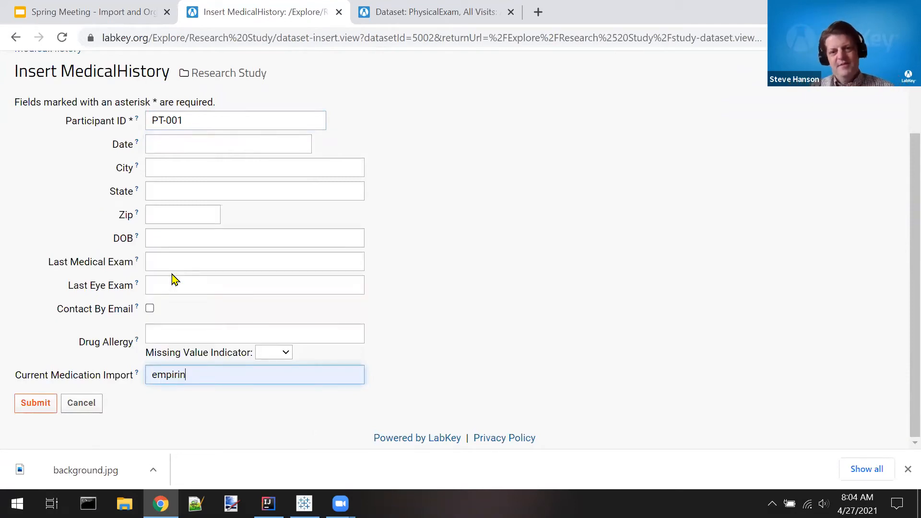
left_click(41, 405)
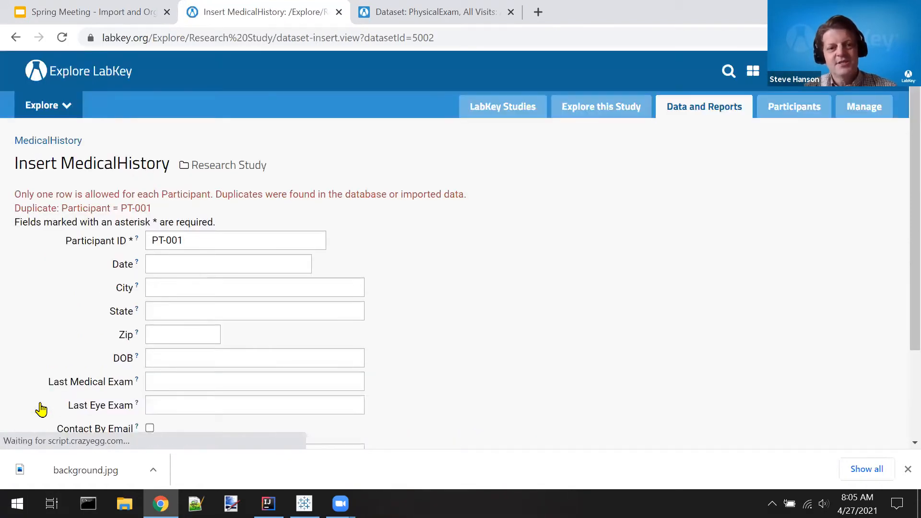
Step: Change the new row's participant ID to PT-002 and submit it to the MedicalHistory dataset
left_click(210, 232)
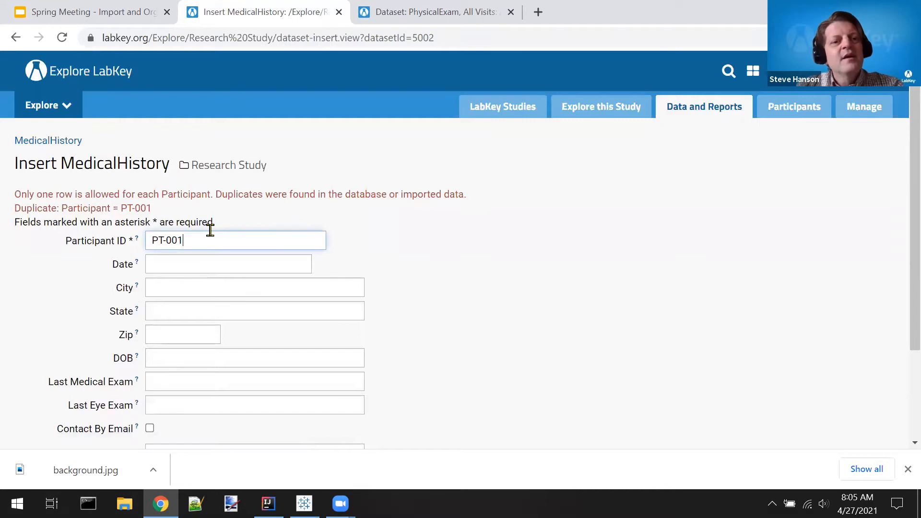
key("BackSpace")
type("2")
scroll(2, 312, "down", 3)
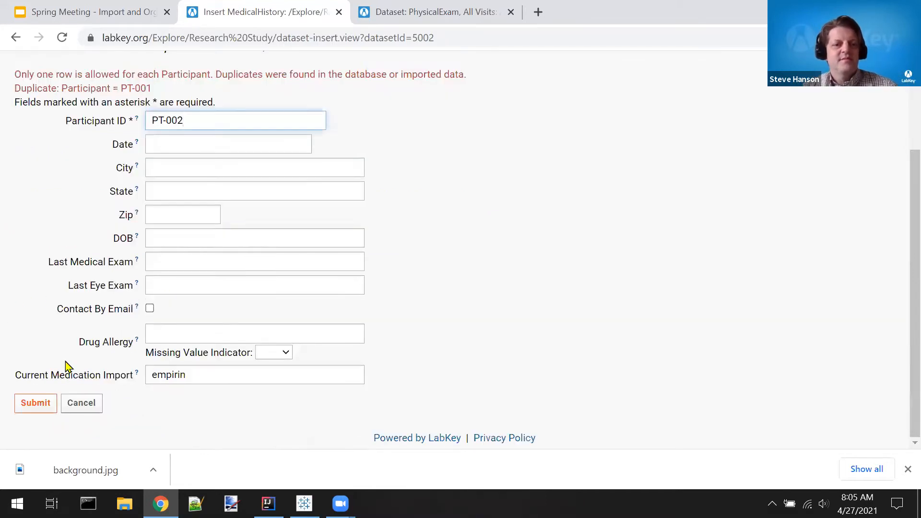
left_click(35, 406)
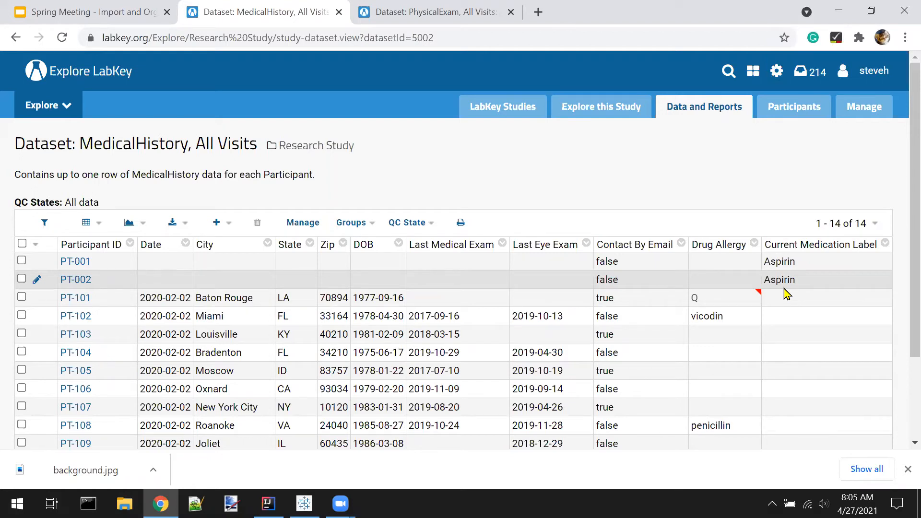
Step: Look through the study's list of reports and datasets in Data and Reports, and switch back to the Google Slides presentation
left_click(697, 112)
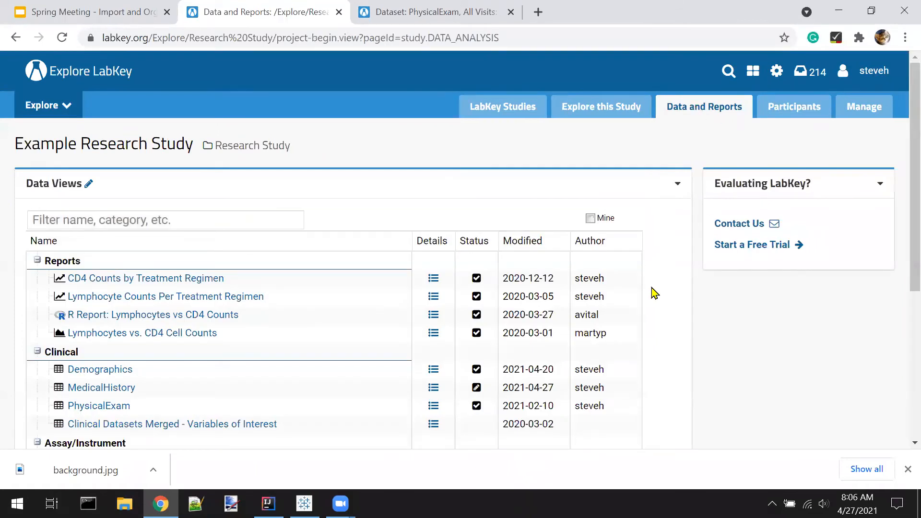
scroll(655, 293, "down", 2)
scroll(655, 293, "down", 1)
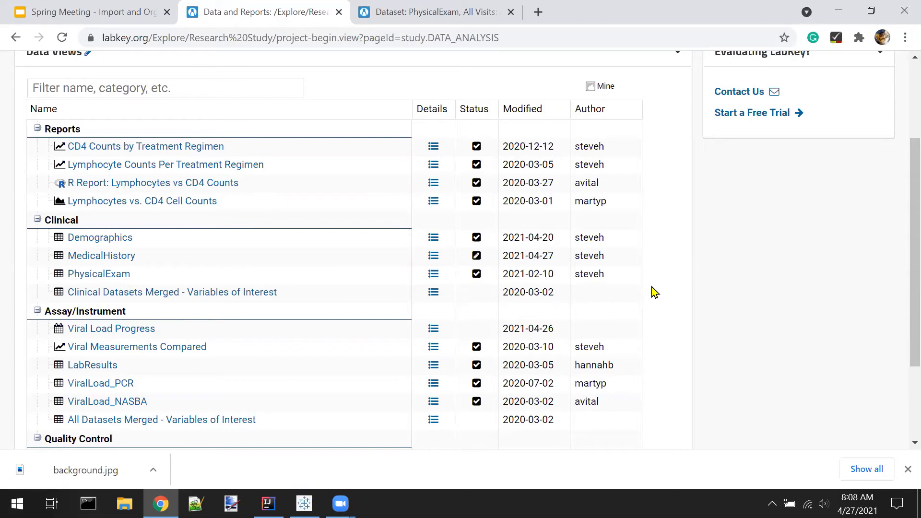
key("ctrl+shift+Tab")
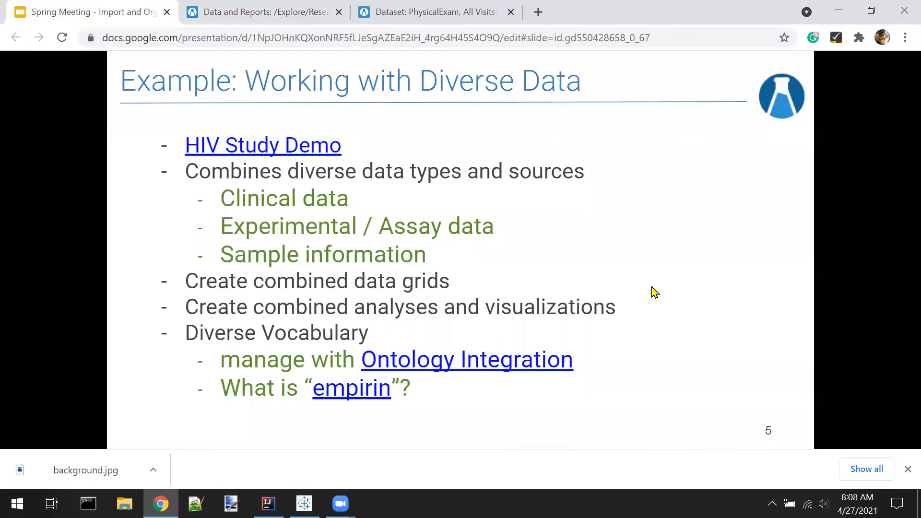
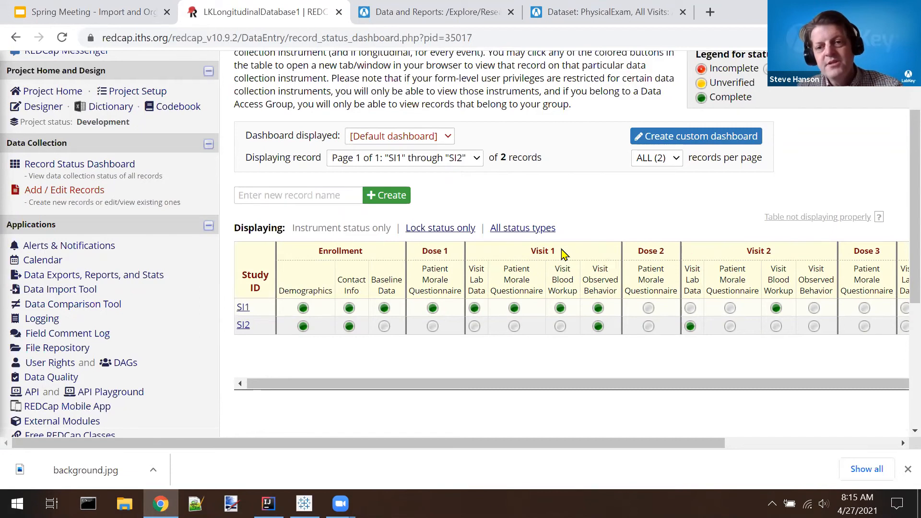
Step: Close the REDCap dashboard, open the HIV Study through the slide's "LabKey can import" link, and exit page admin mode
scroll(564, 254, "left", 5)
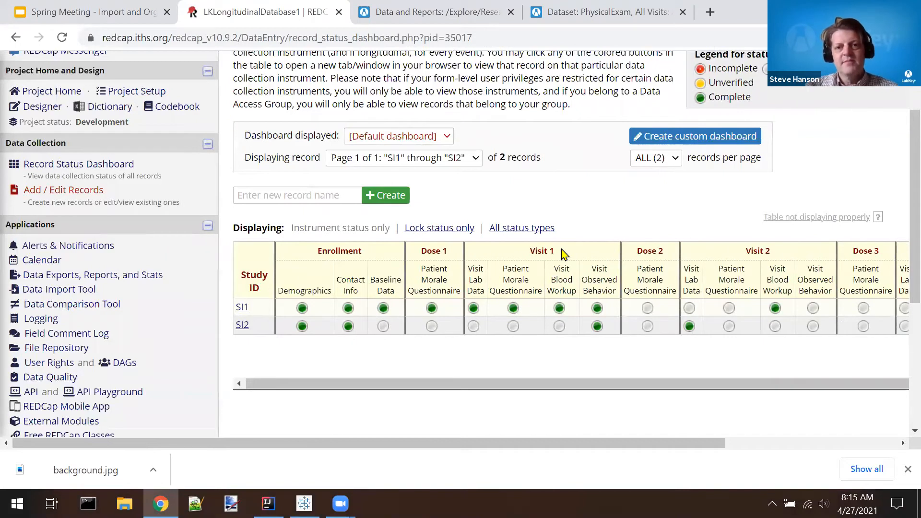
key("ctrl+w")
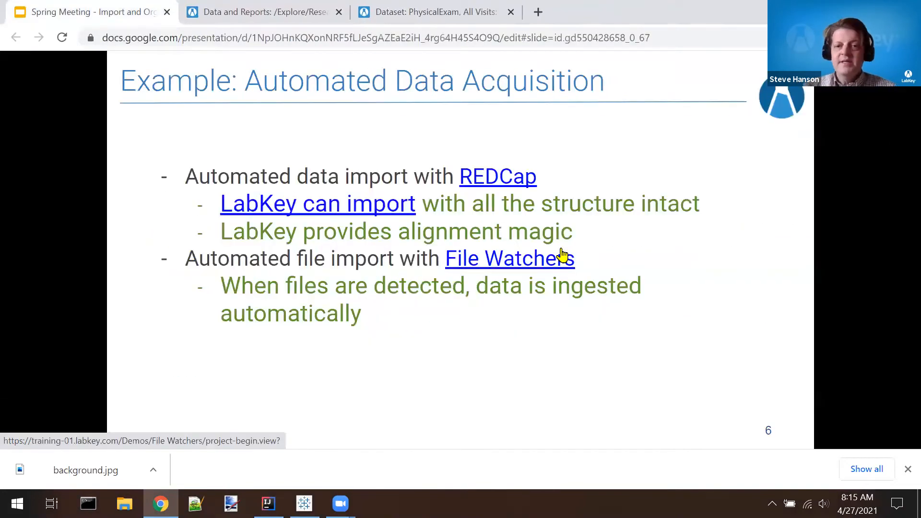
left_click(282, 207)
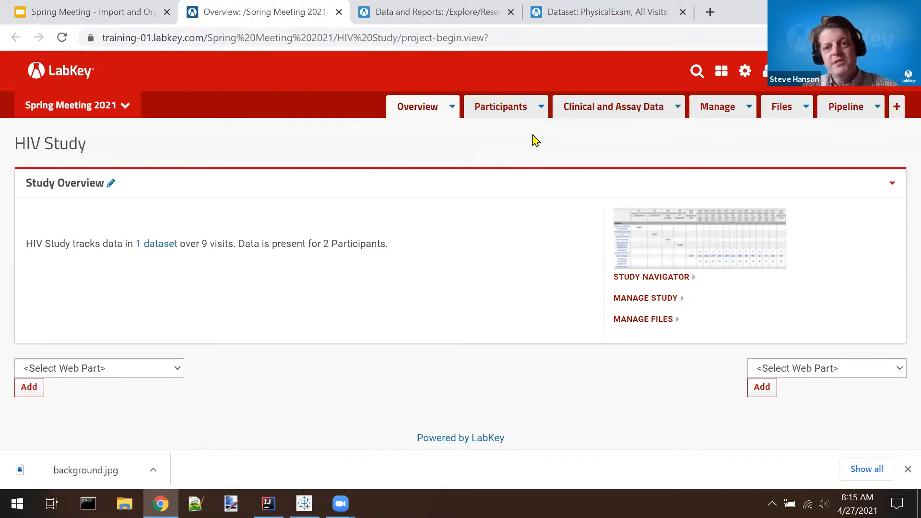
left_click(880, 94)
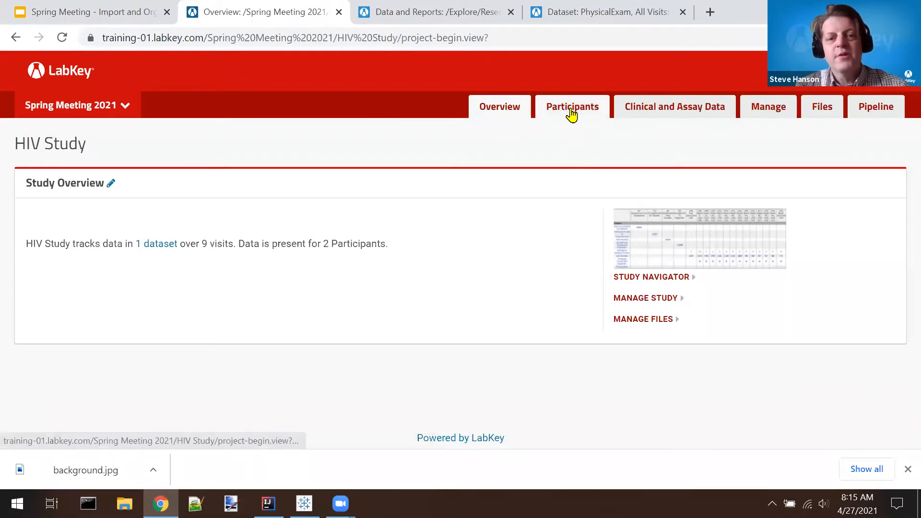
Step: Import the REDCap data from the HIV Study's Clinical and Assay Data page and look over the listed datasets
left_click(663, 111)
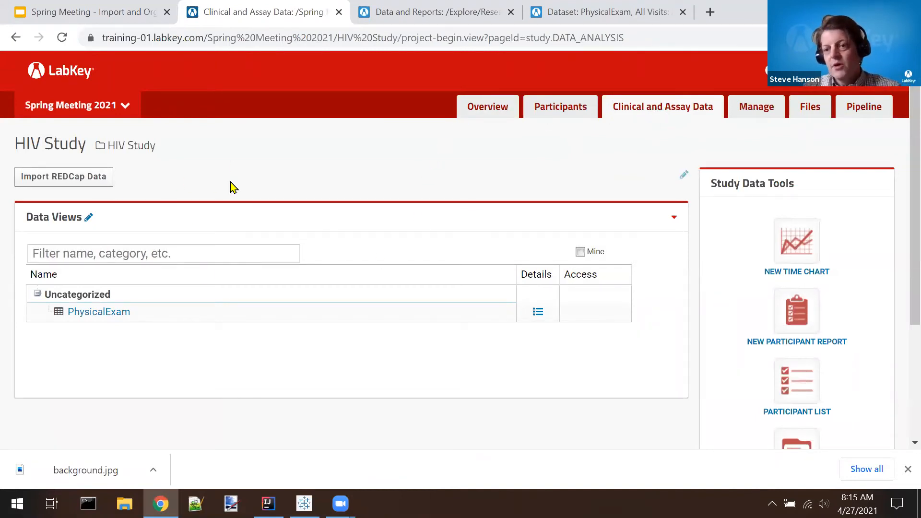
left_click(74, 187)
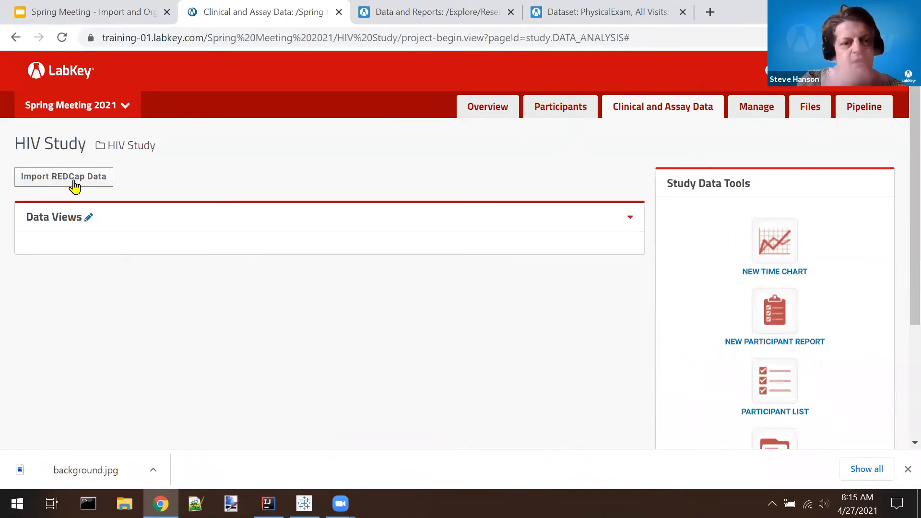
scroll(311, 204, "down", 2)
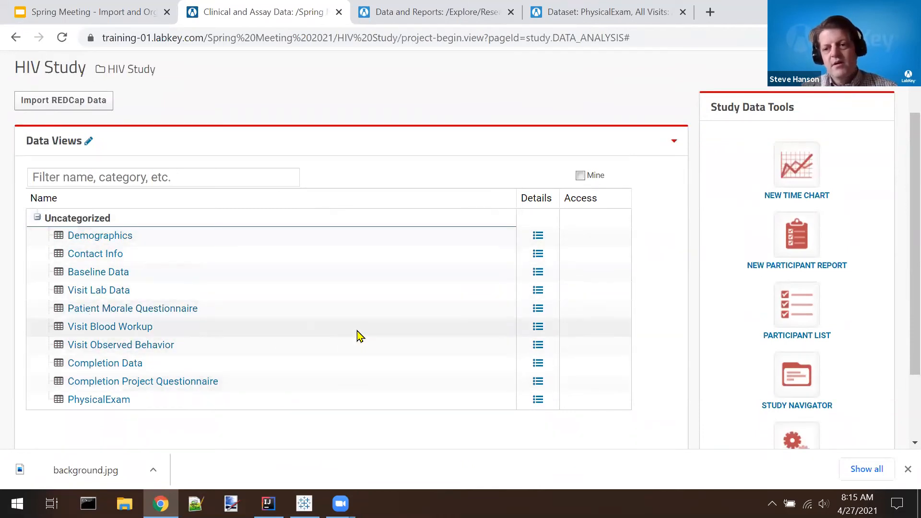
mouse_move(358, 332)
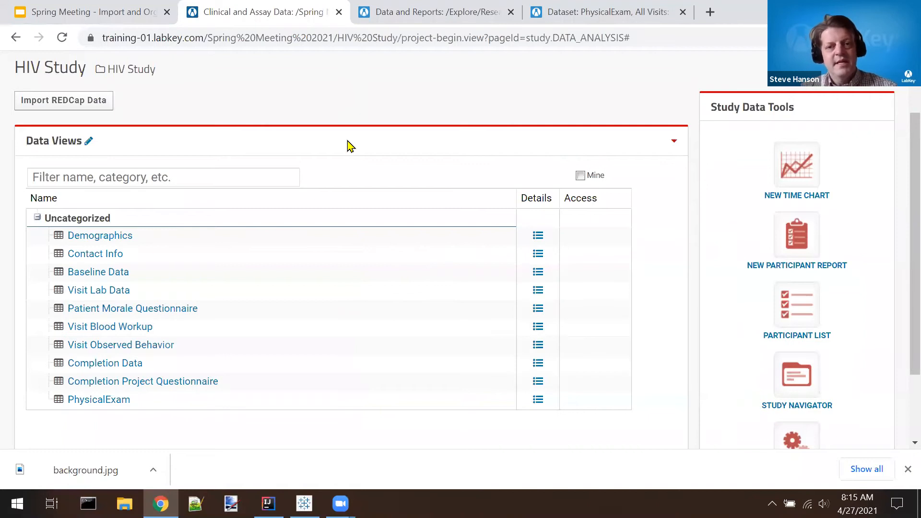
scroll(350, 145, "up", 2)
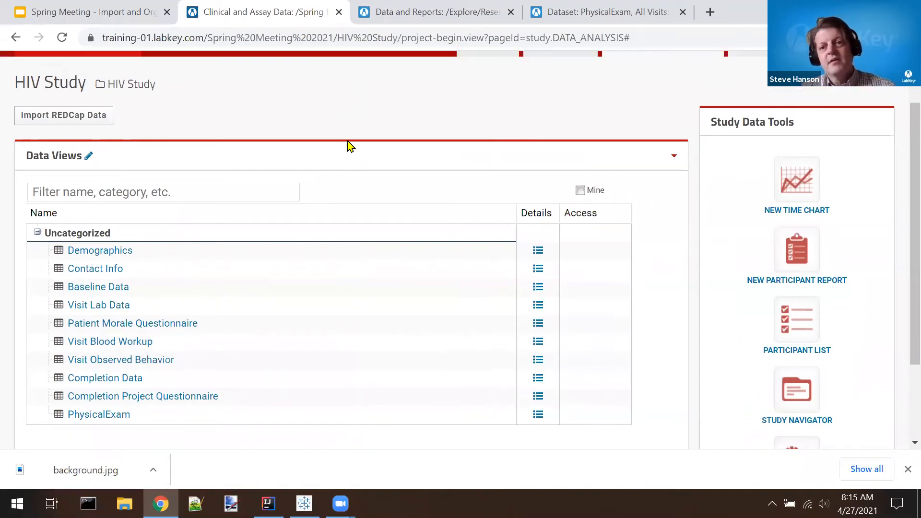
Step: Review the HIV Study's overview grid of participant counts per dataset and visit, and return to the slides
left_click(482, 111)
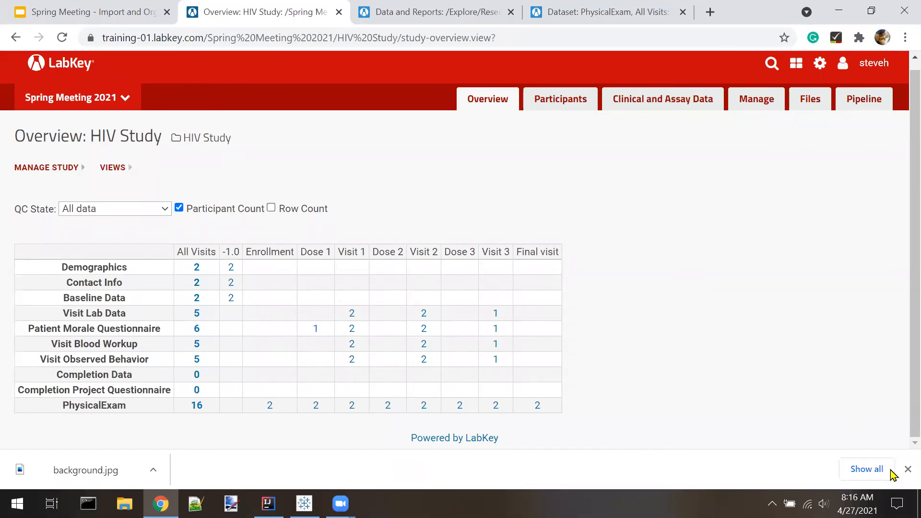
left_click(907, 470)
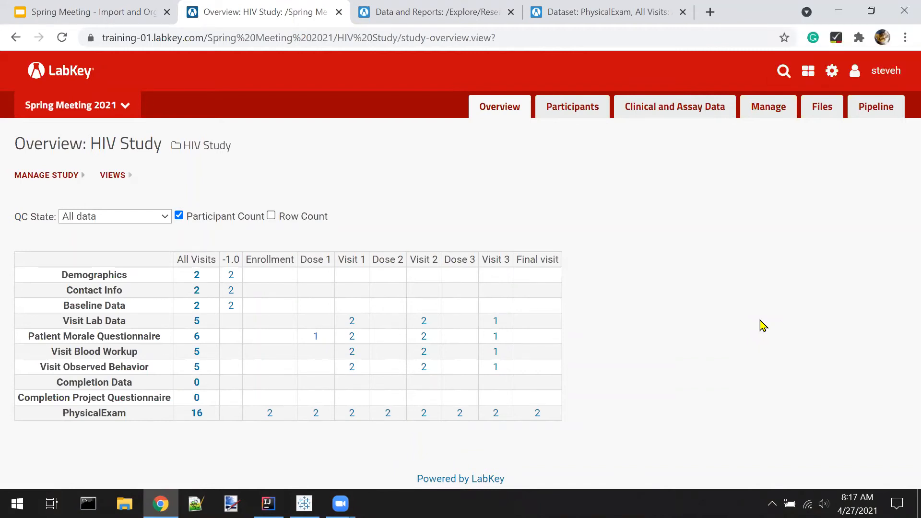
key("ctrl+w")
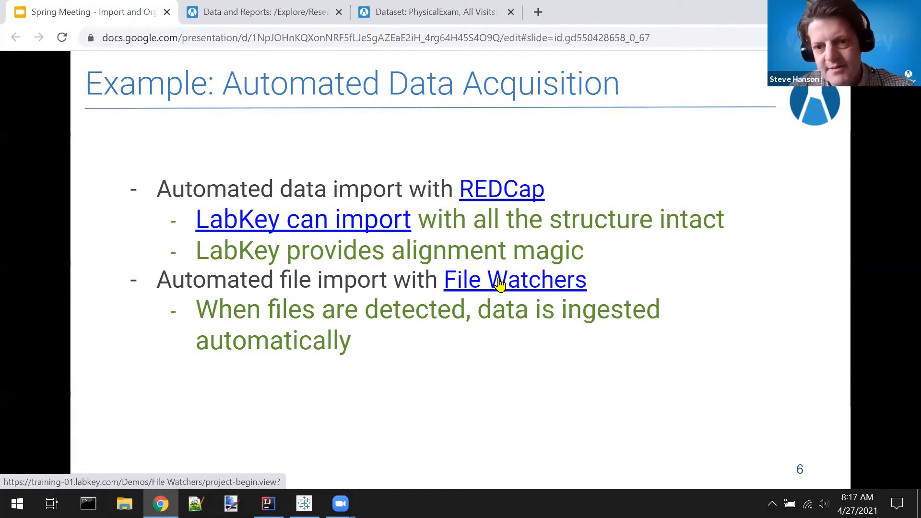
Step: Open the slide's File Watchers link and download StudyA_Demographics.xls, StudyA_LabResults.xls and StudyA_PhysicalExam.xls
left_click(499, 284)
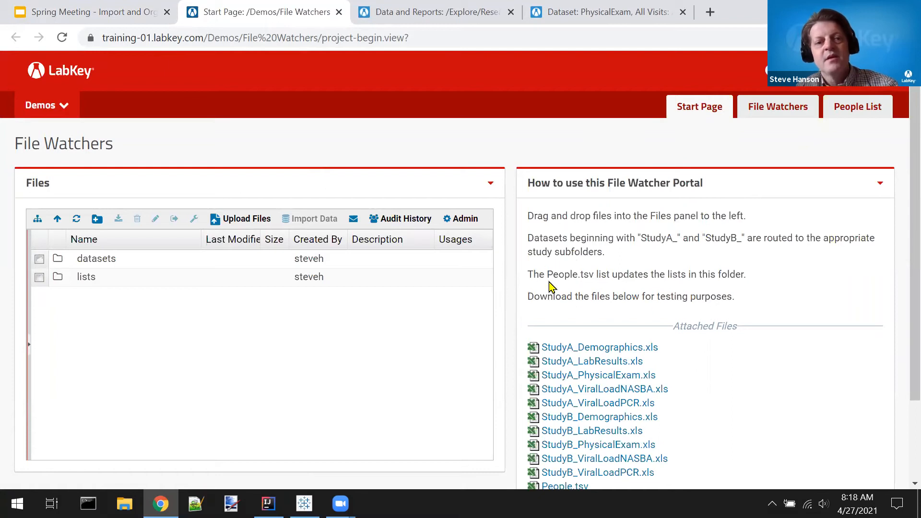
left_click(566, 352)
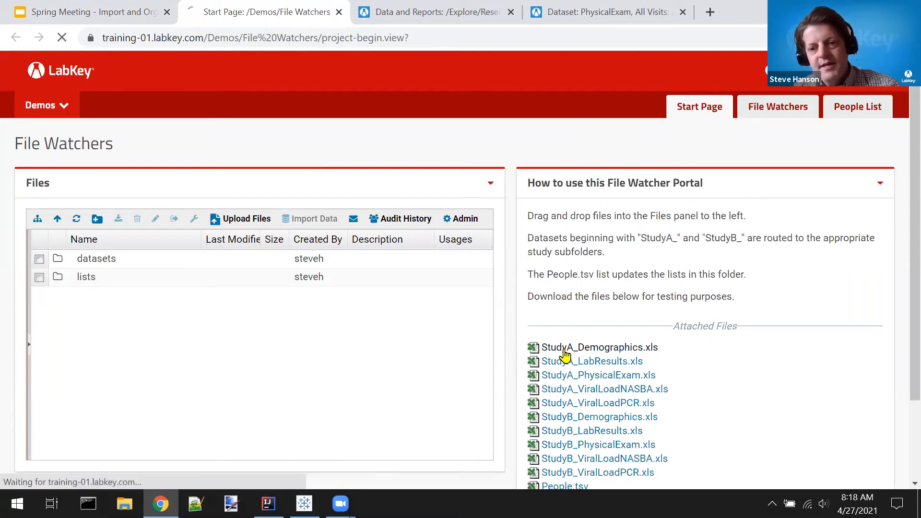
left_click(560, 366)
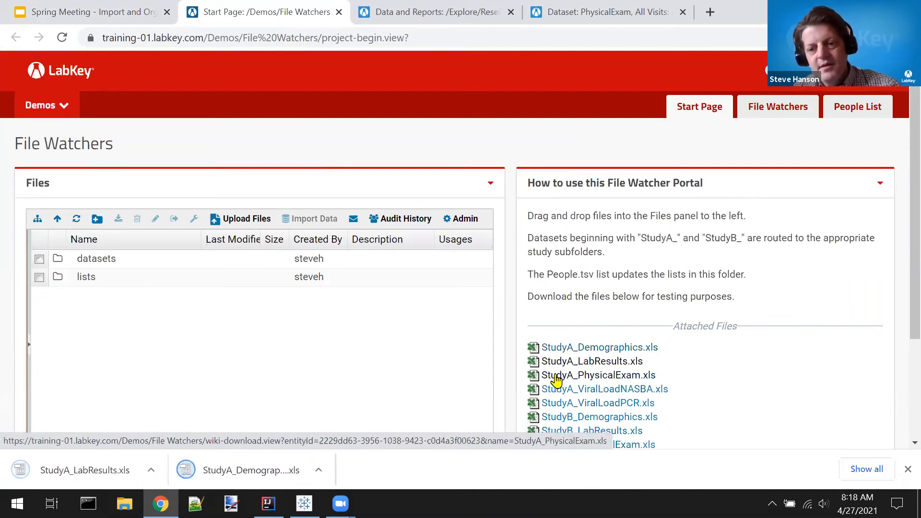
left_click(557, 377)
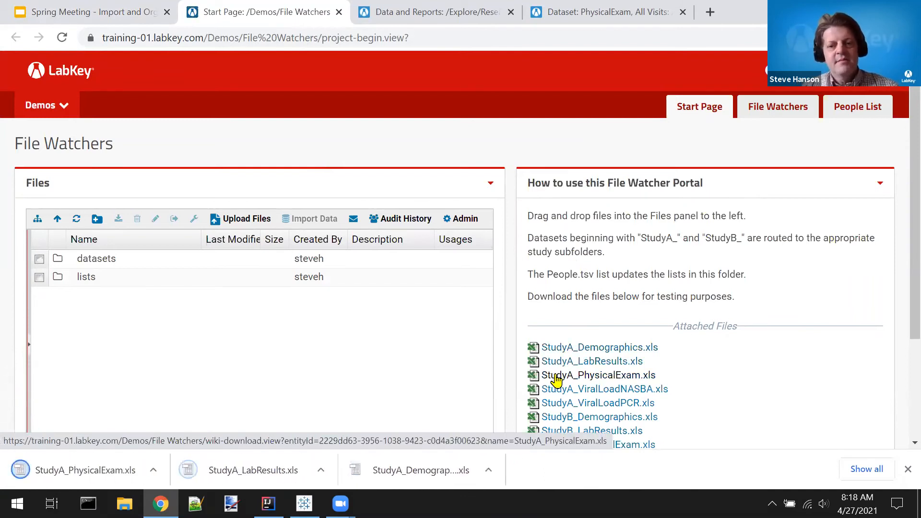
Step: Upload the downloaded StudyA PhysicalExam, LabResults and Demographics files to the datasets folder and refresh the file list
double_click(83, 259)
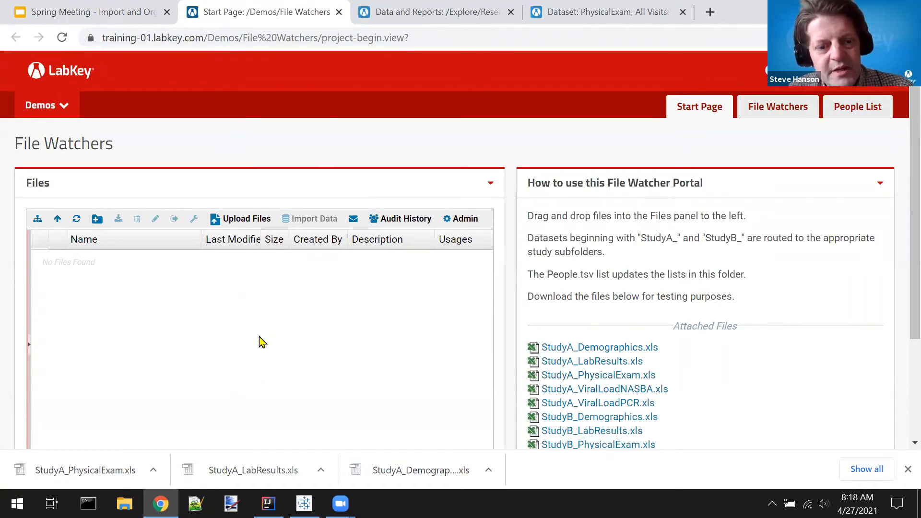
left_click_drag(94, 470, 112, 354)
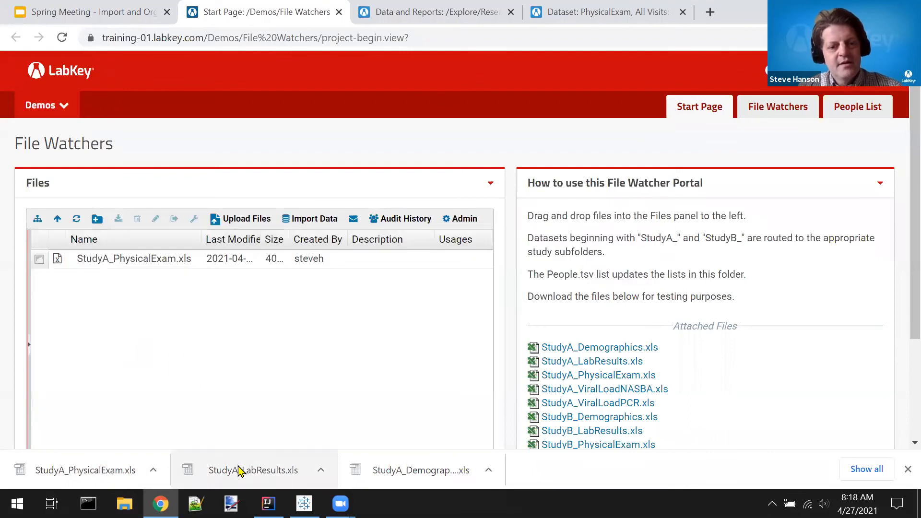
left_click_drag(241, 471, 135, 340)
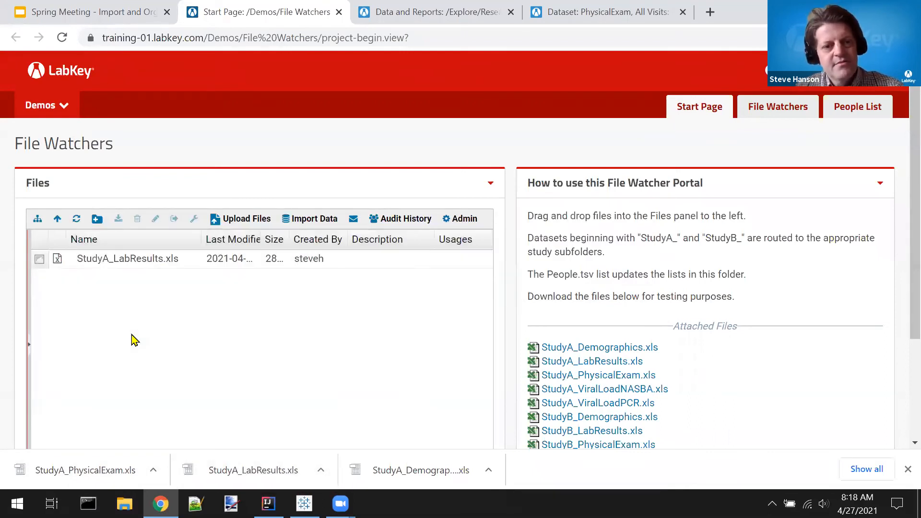
left_click_drag(393, 472, 171, 311)
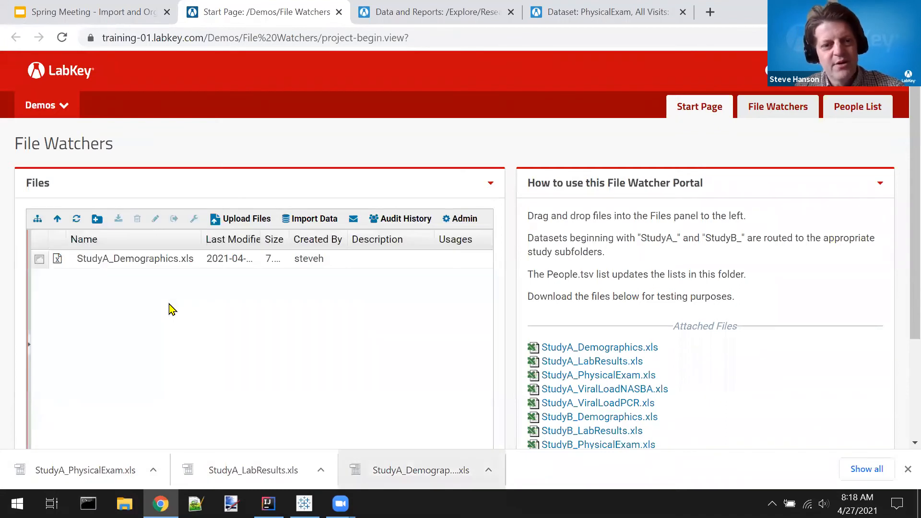
left_click(76, 219)
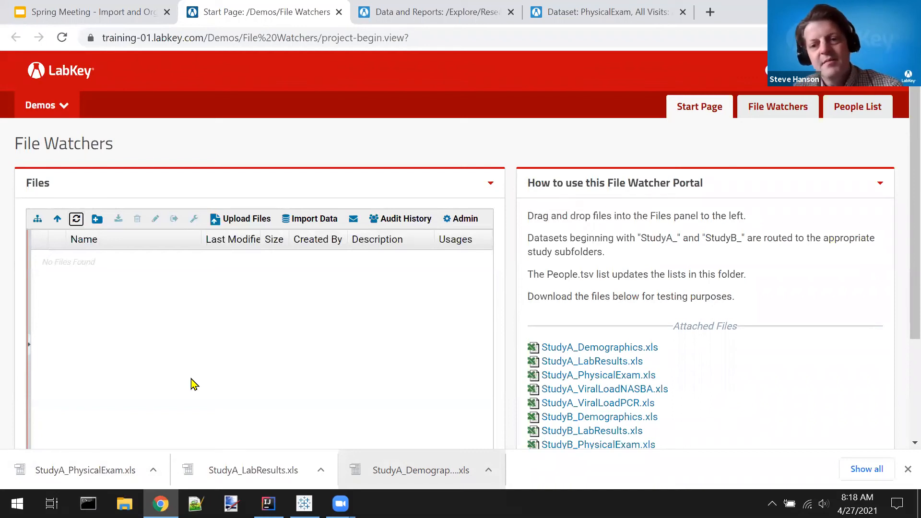
Step: Go to the StudyA subfolder and examine its study overview grid and the LabResults dataset
left_click(47, 112)
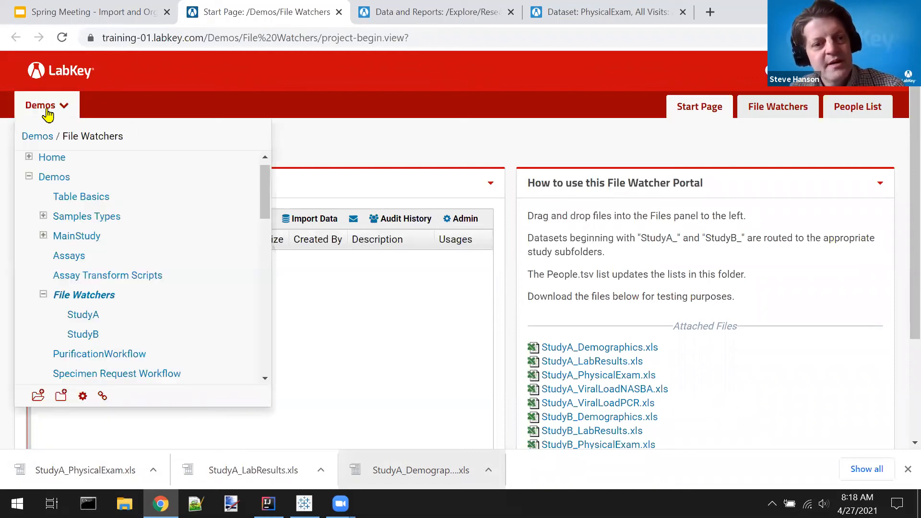
left_click(88, 318)
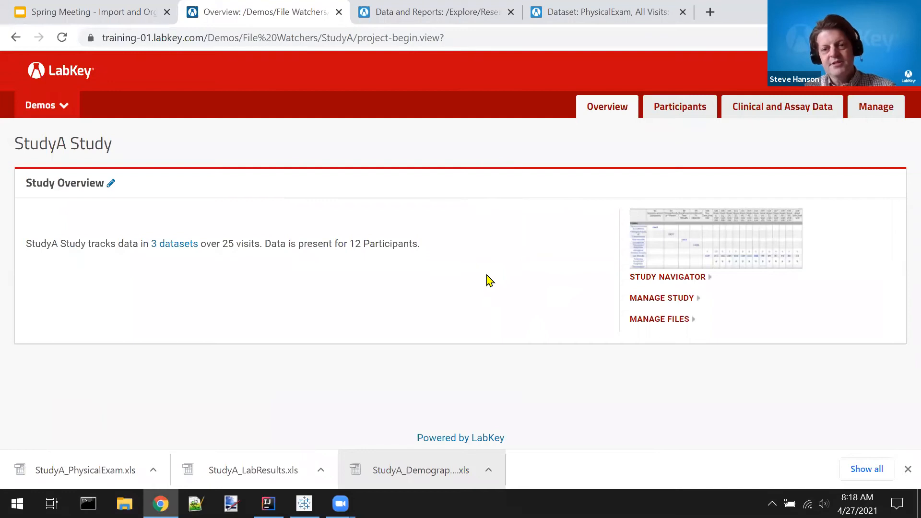
left_click(712, 249)
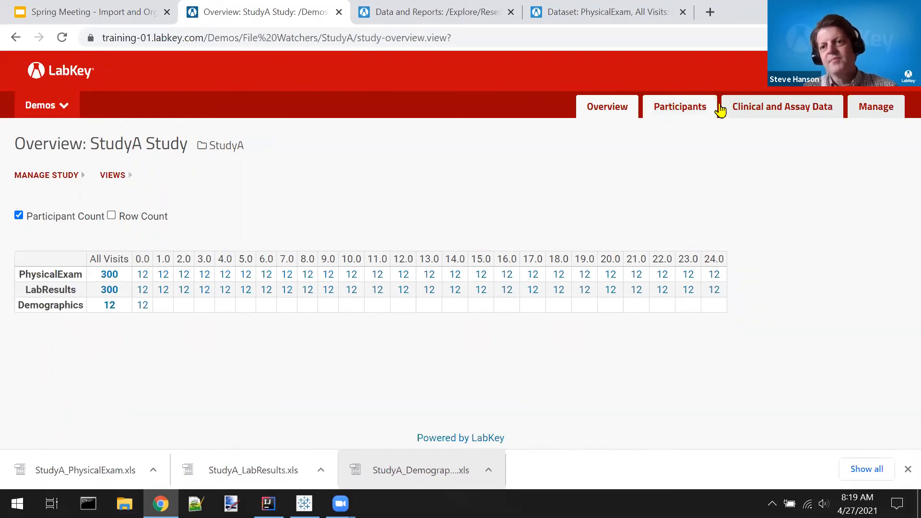
left_click(763, 114)
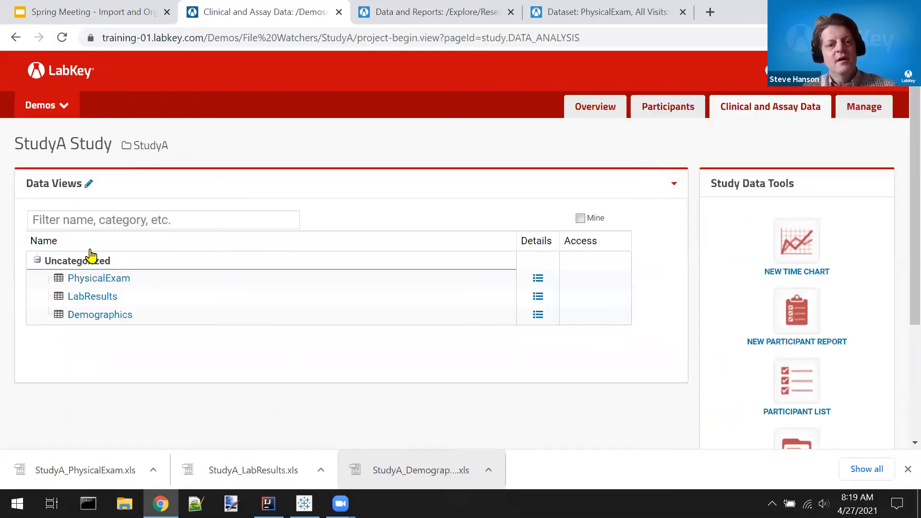
left_click(85, 300)
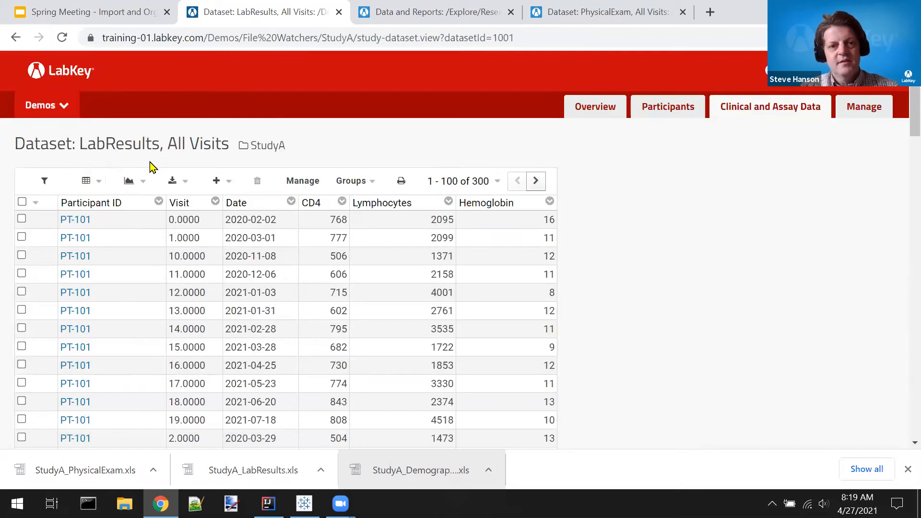
Step: Go back to the File Watchers start page, dismiss the downloads bar, and return to the Automated Data Acquisition slide
key("alt+Left")
key("alt+Left")
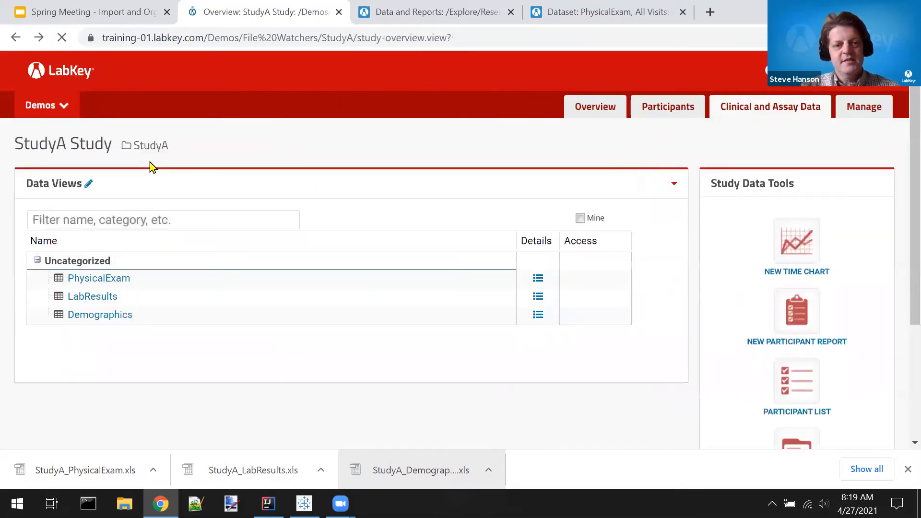
key("alt+Left")
key("alt+Left")
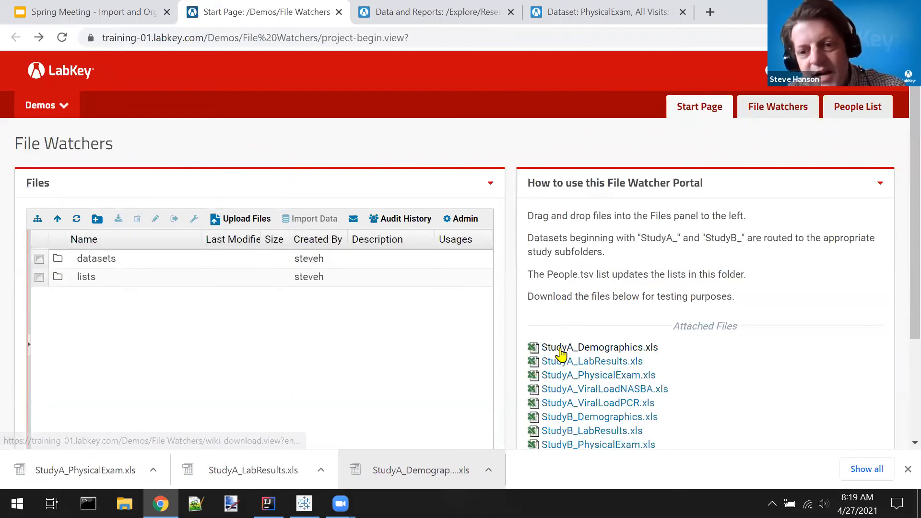
left_click(907, 470)
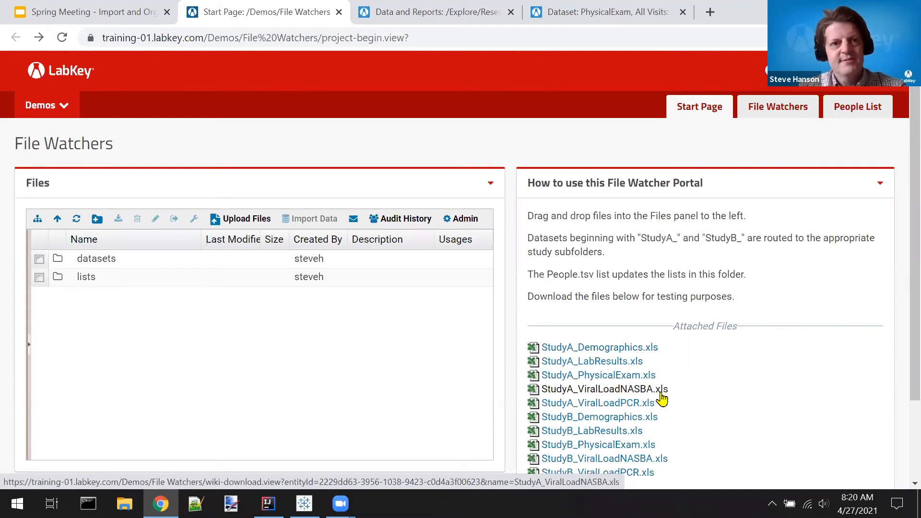
key("ctrl+w")
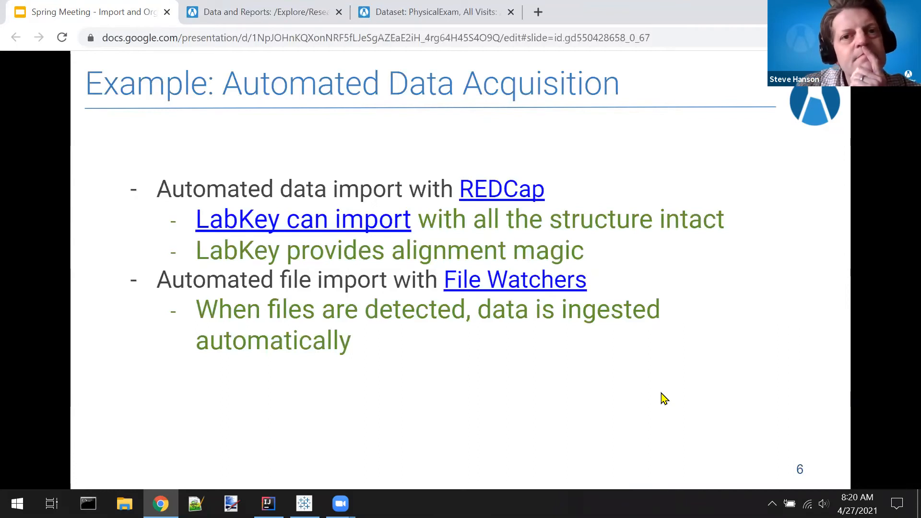
Step: Reopen the File Watchers folder from the Automated Data Acquisition slide and look through its Data Pipeline job list
left_click(662, 394)
key("Left")
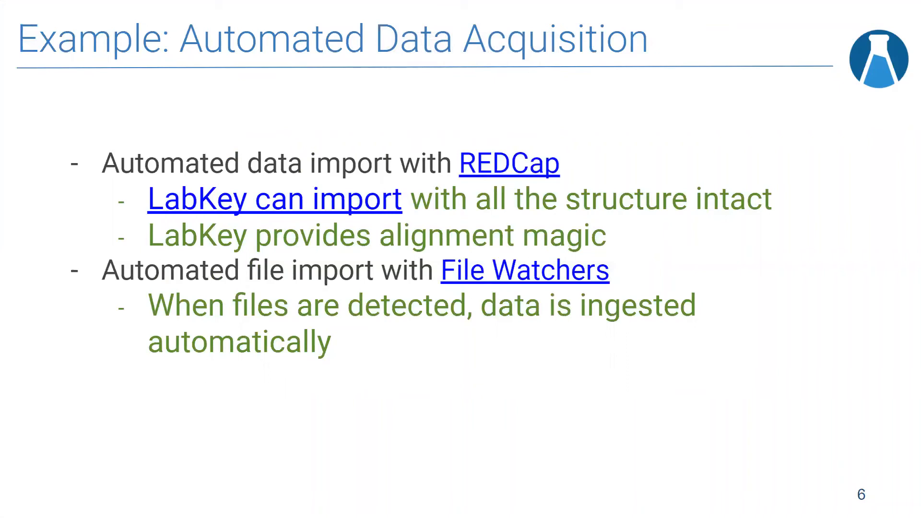
left_click(488, 278)
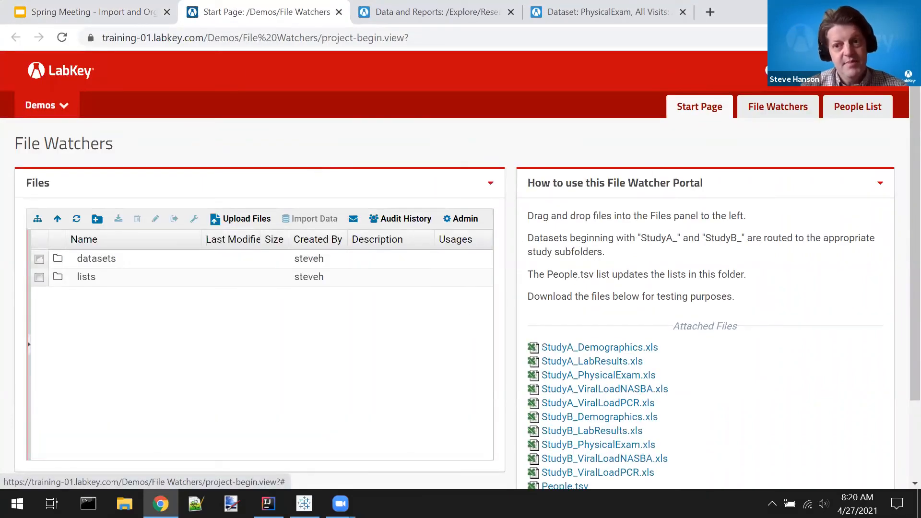
left_click(770, 71)
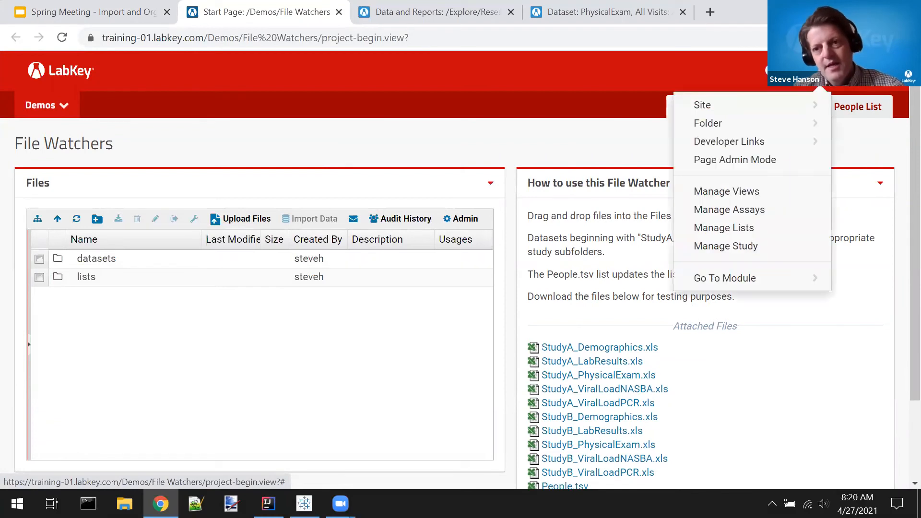
left_click(765, 278)
left_click(749, 305)
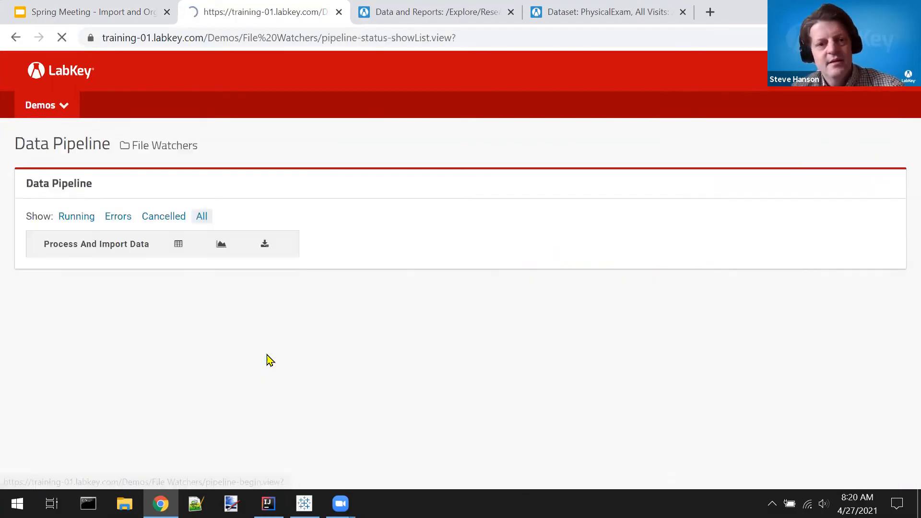
scroll(268, 362, "down", 1)
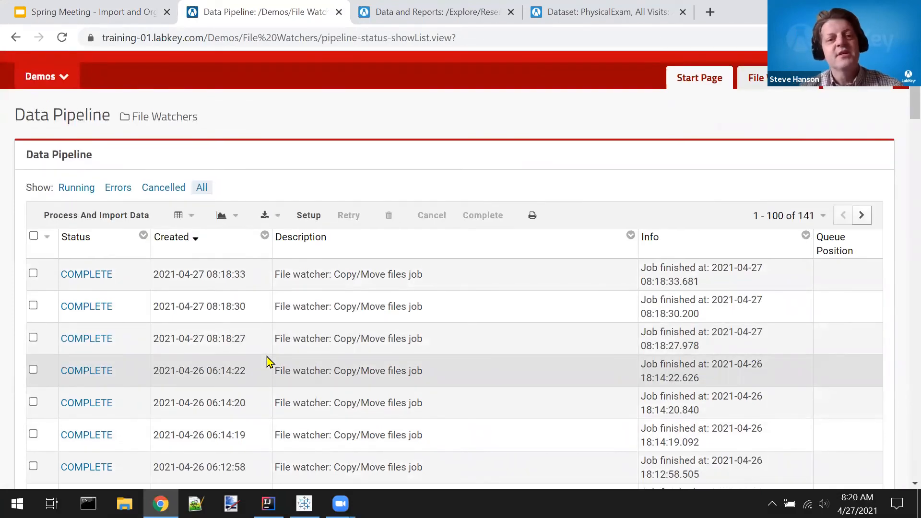
Step: Look through the File Watchers pipeline jobs and check which values the Status column can be filtered by, without applying a filter
scroll(267, 362, "down", 4)
scroll(264, 362, "up", 3)
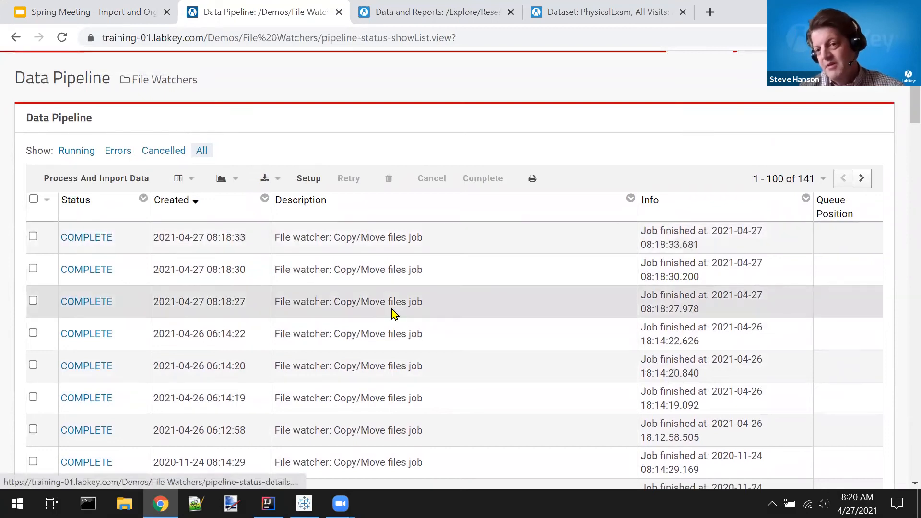
scroll(395, 313, "down", 2)
scroll(391, 307, "up", 3)
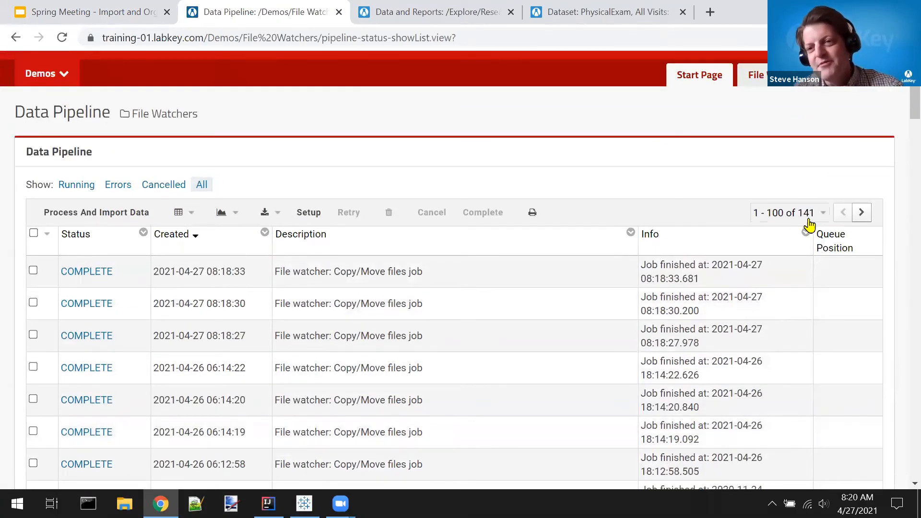
left_click(93, 235)
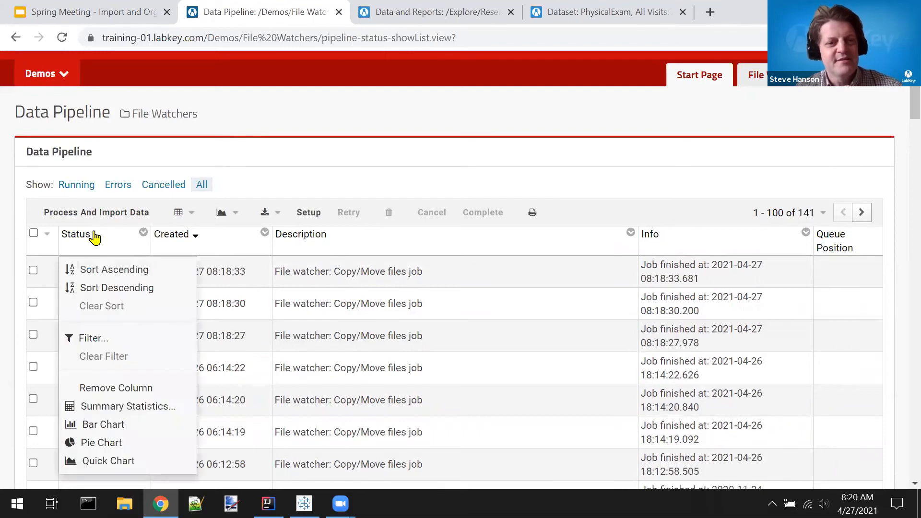
left_click(94, 337)
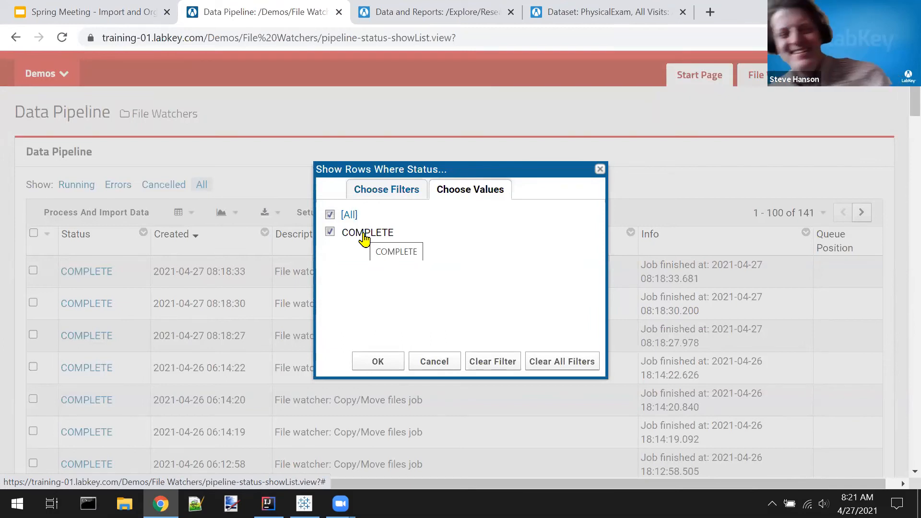
left_click(434, 366)
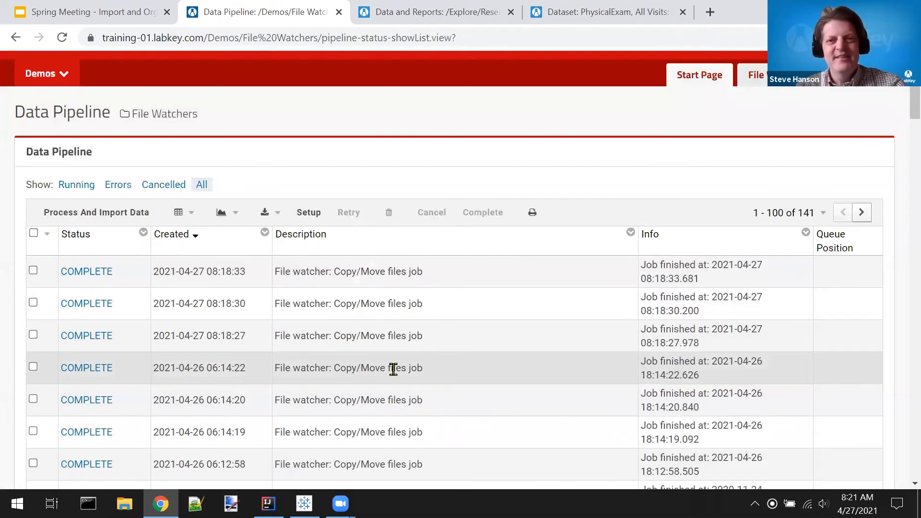
Step: Download StudyA_Demographics.xls from the File Watchers start page and go to the StudyA subfolder
left_click(696, 78)
left_click(557, 354)
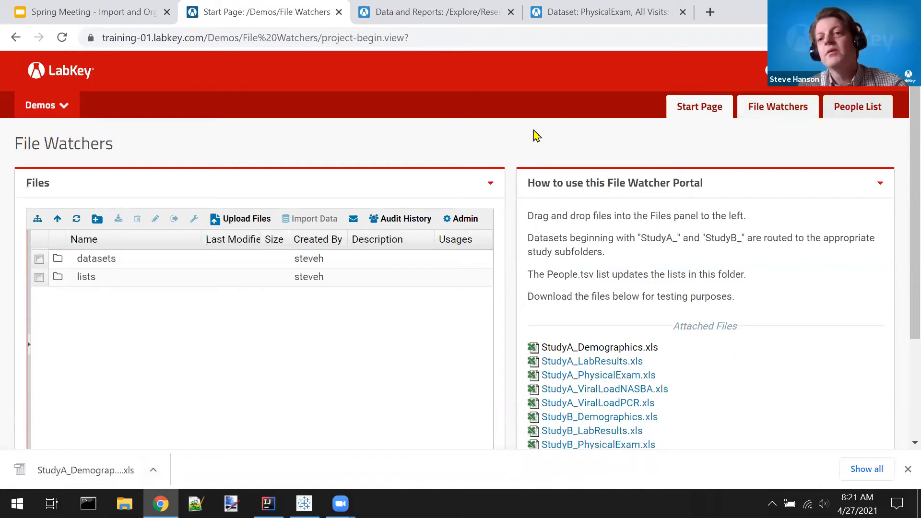
left_click(48, 107)
left_click(51, 109)
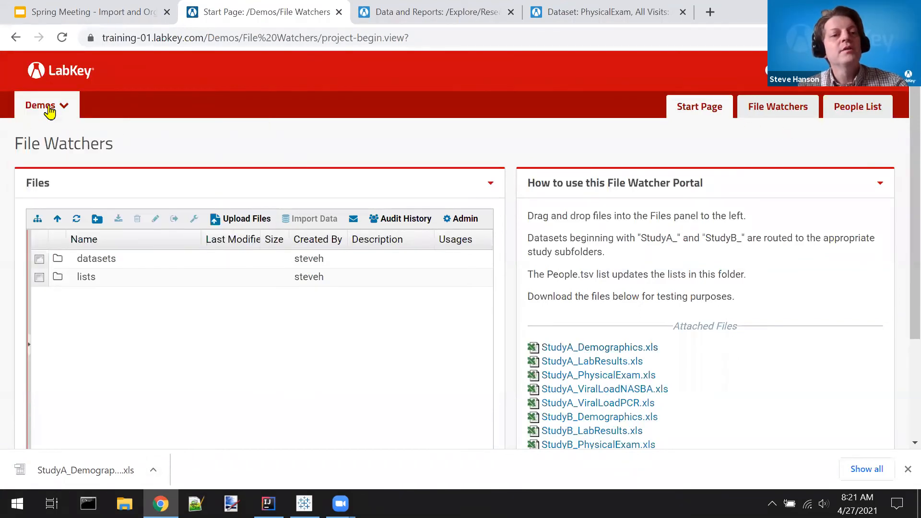
left_click(50, 109)
left_click(75, 313)
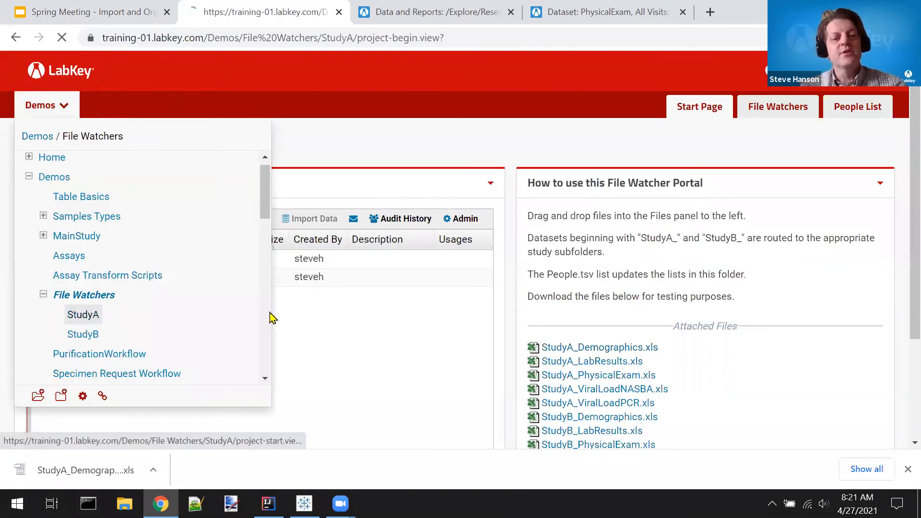
Step: Go to the StudyA Data Pipeline and check the filter values of its Status column, without applying a filter
left_click(835, 72)
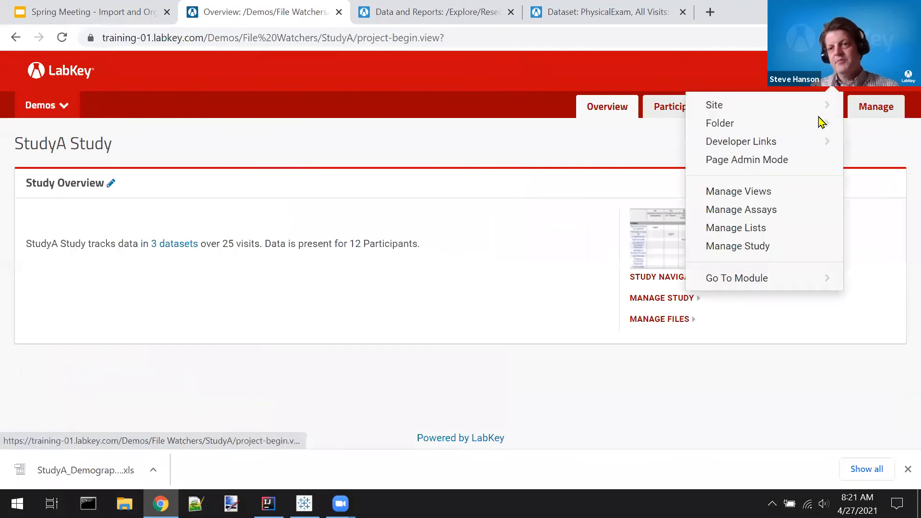
left_click(766, 283)
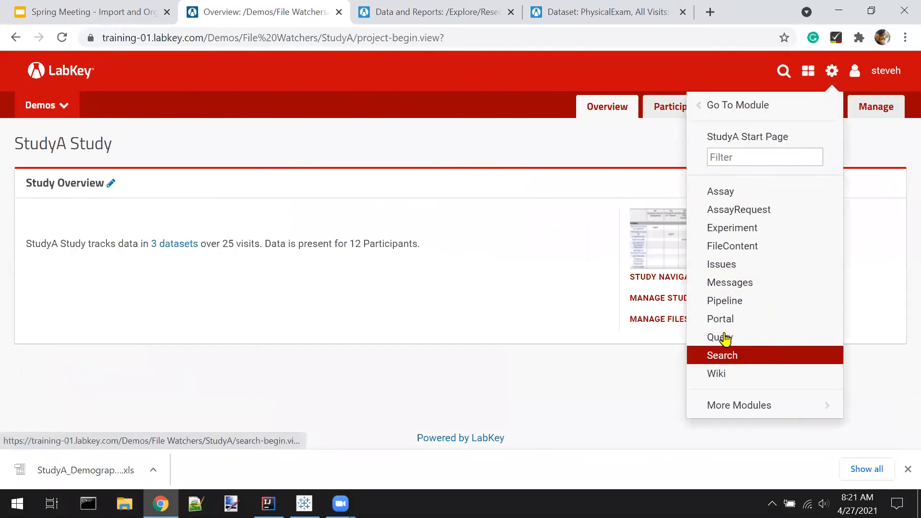
left_click(732, 301)
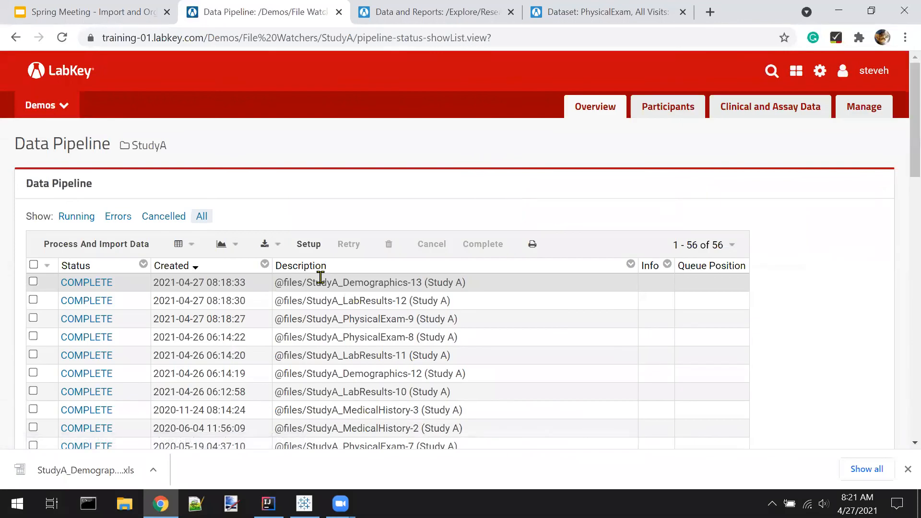
left_click(113, 268)
left_click(101, 357)
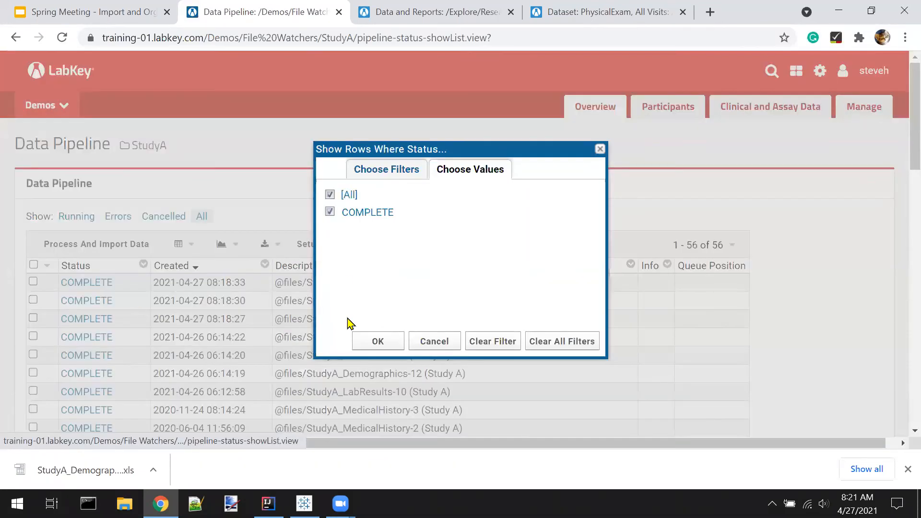
left_click(437, 347)
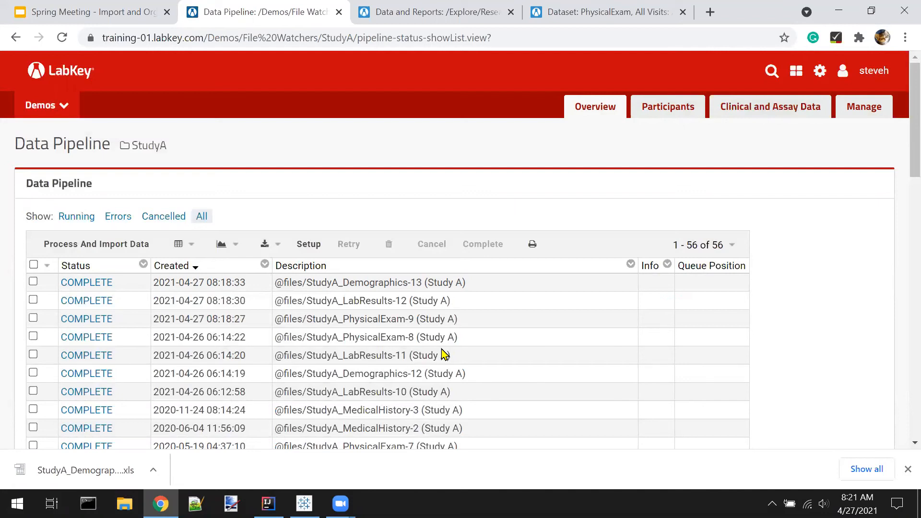
Step: Go back to the File Watchers start page and close its browser tab to return to the presentation slides
key("alt+Left")
key("alt+Left")
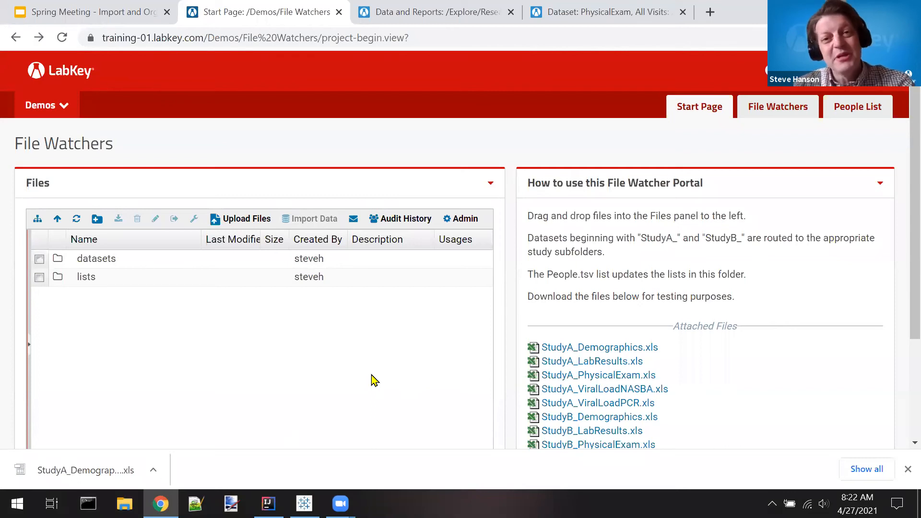
key("ctrl+w")
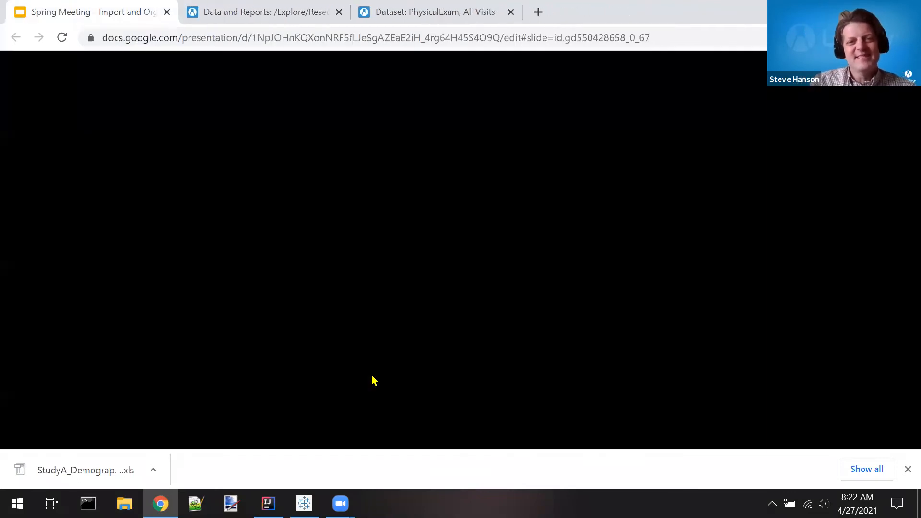